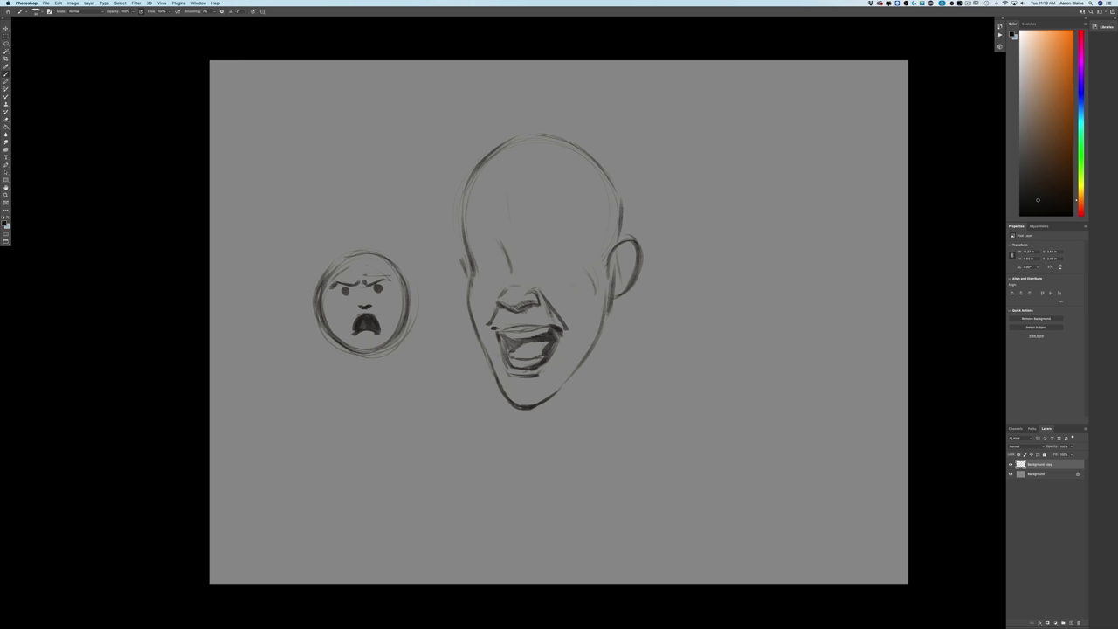
# Shade the interior and tongue of the large head's open mouth
pyautogui.moveTo(545, 346); pyautogui.dragTo(501, 340)
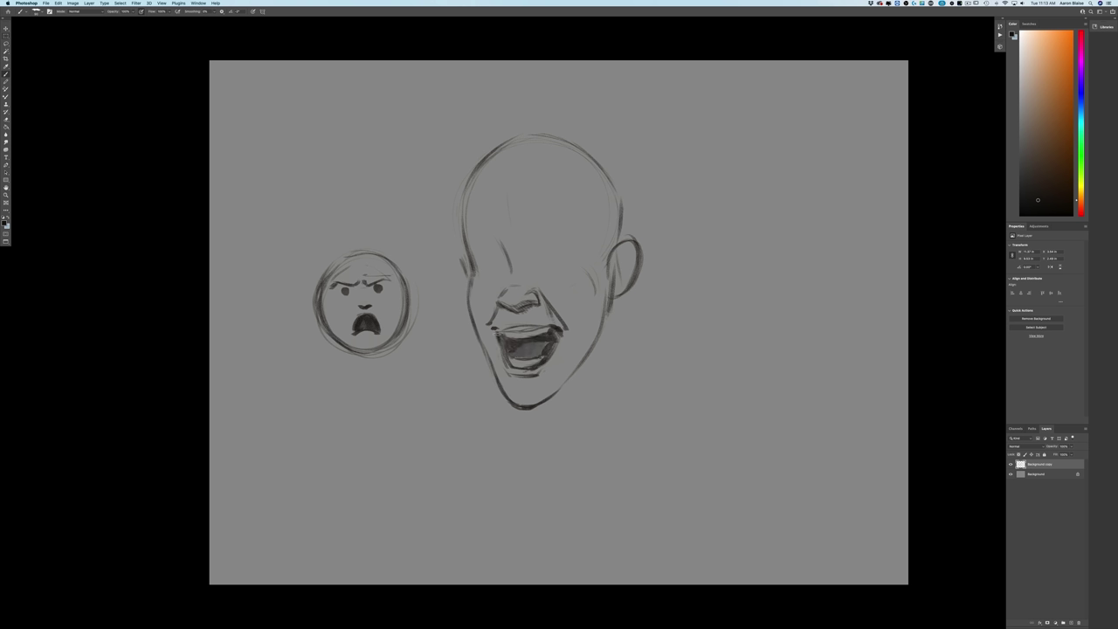
pyautogui.moveTo(501, 342); pyautogui.dragTo(506, 344)
# Draw a hatched, smiling open mouth shape below the small face and letter "HAPPY" above it
pyautogui.moveTo(435, 376)
pyautogui.mouseDown()
pyautogui.moveTo(387, 377)
pyautogui.moveTo(451, 375)
pyautogui.moveTo(429, 409)
pyautogui.moveTo(399, 404)
pyautogui.moveTo(428, 407)
pyautogui.moveTo(439, 384)
pyautogui.moveTo(407, 403)
pyautogui.mouseUp()
pyautogui.moveTo(426, 379); pyautogui.dragTo(398, 406)
pyautogui.moveTo(418, 381); pyautogui.dragTo(393, 408)
pyautogui.moveTo(409, 389); pyautogui.dragTo(394, 409)
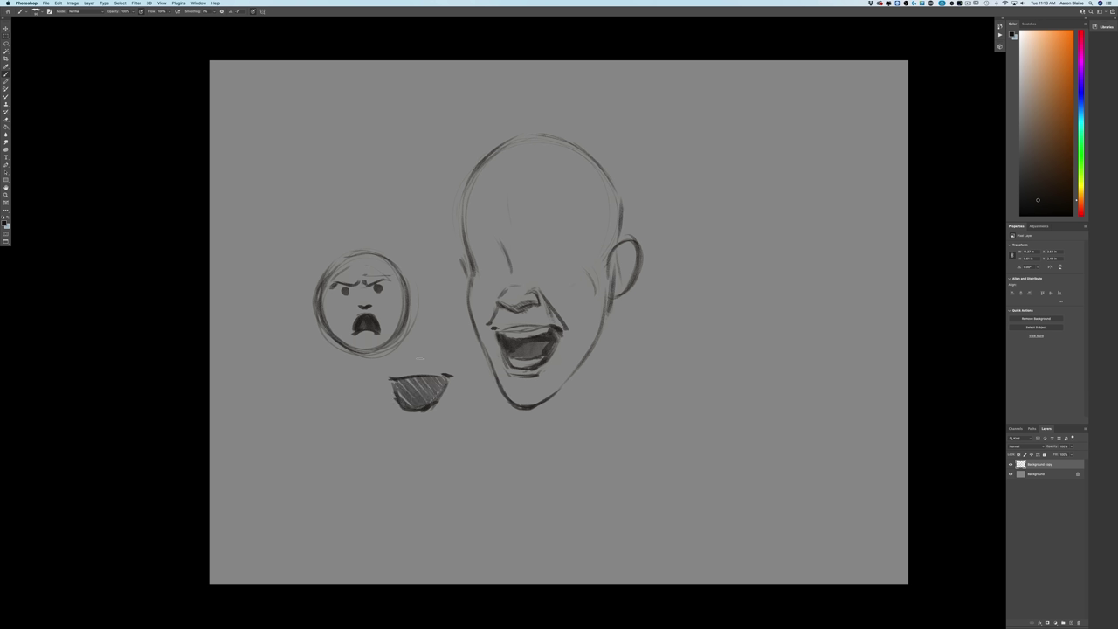
pyautogui.moveTo(393, 381)
pyautogui.mouseDown()
pyautogui.moveTo(384, 377)
pyautogui.moveTo(405, 366)
pyautogui.mouseUp()
pyautogui.moveTo(409, 355)
pyautogui.mouseDown()
pyautogui.moveTo(408, 365)
pyautogui.moveTo(441, 369)
pyautogui.mouseUp()
pyautogui.moveTo(445, 357); pyautogui.dragTo(442, 363)
# Draw a downturned open mouth below the happy one, shade its interior, and mark the lower contour inside the happy mouth
pyautogui.moveTo(320, 371); pyautogui.dragTo(334, 278)
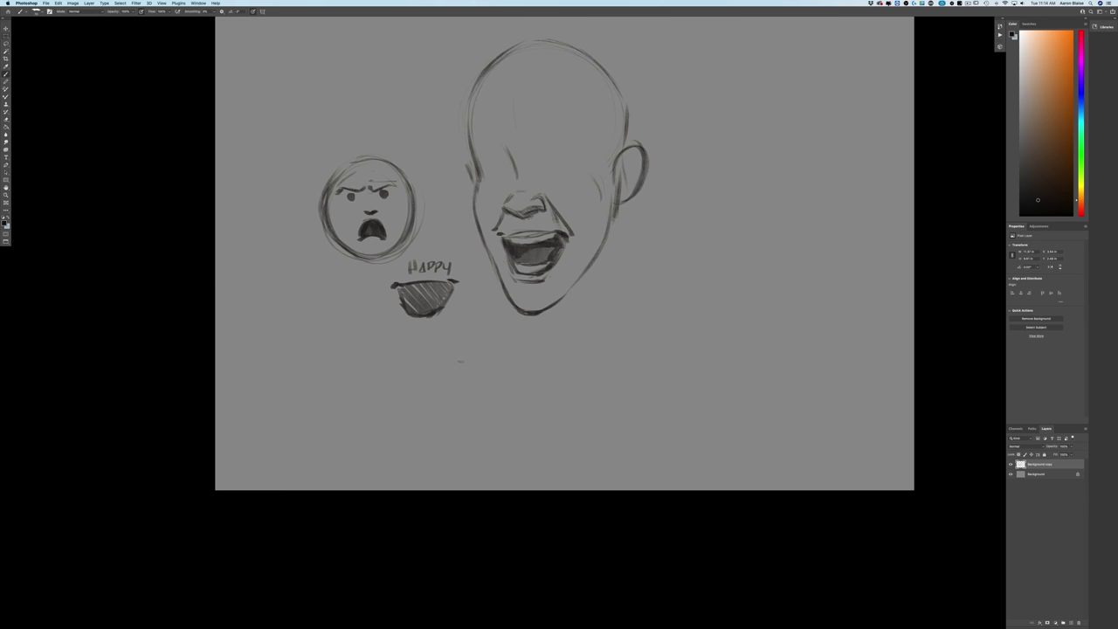
pyautogui.moveTo(448, 341)
pyautogui.mouseDown()
pyautogui.moveTo(455, 347)
pyautogui.moveTo(436, 336)
pyautogui.mouseUp()
pyautogui.moveTo(447, 340); pyautogui.dragTo(462, 365)
pyautogui.moveTo(408, 363)
pyautogui.mouseDown()
pyautogui.moveTo(452, 363)
pyautogui.moveTo(411, 363)
pyautogui.mouseUp()
pyautogui.moveTo(453, 340)
pyautogui.mouseDown()
pyautogui.moveTo(462, 365)
pyautogui.moveTo(452, 355)
pyautogui.mouseUp()
pyautogui.moveTo(457, 356)
pyautogui.mouseDown()
pyautogui.moveTo(461, 367)
pyautogui.moveTo(438, 340)
pyautogui.moveTo(455, 360)
pyautogui.mouseUp()
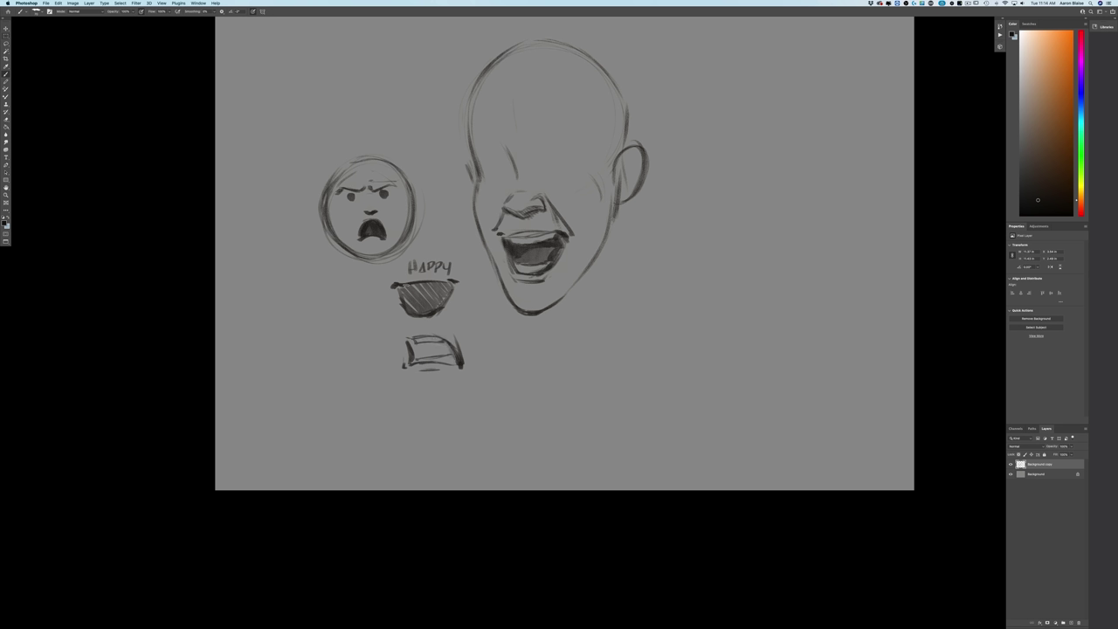
pyautogui.moveTo(404, 286)
pyautogui.mouseDown()
pyautogui.moveTo(447, 286)
pyautogui.moveTo(445, 300)
pyautogui.mouseUp()
pyautogui.moveTo(452, 342)
pyautogui.mouseDown()
pyautogui.moveTo(426, 356)
pyautogui.moveTo(413, 342)
pyautogui.moveTo(424, 355)
pyautogui.moveTo(451, 344)
pyautogui.moveTo(419, 352)
pyautogui.mouseUp()
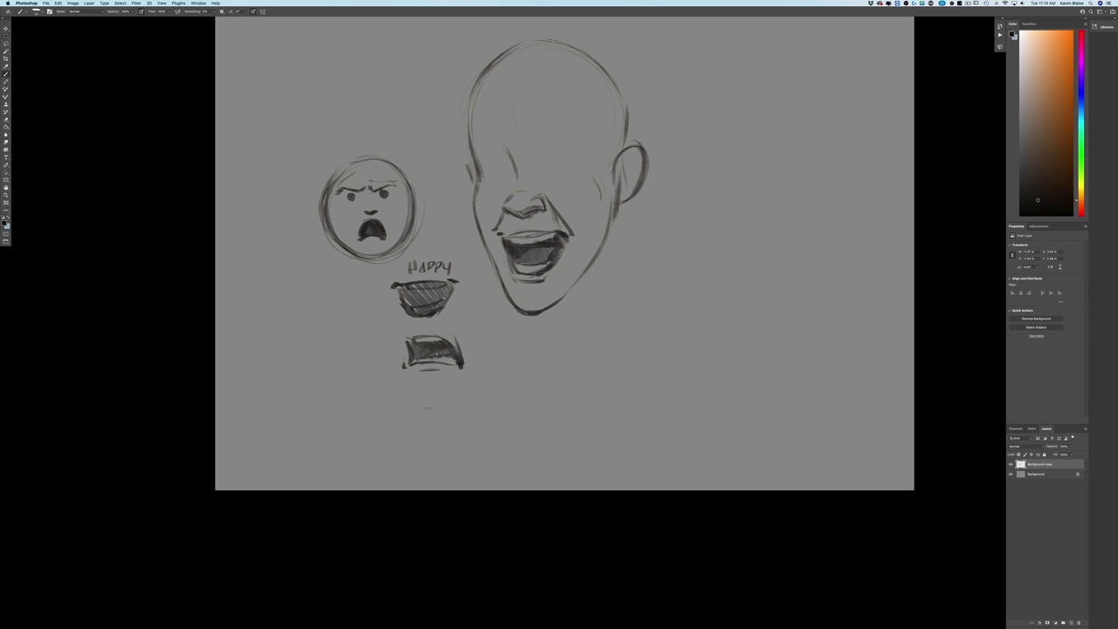
# Handwrite the label "Anger disgust" under the downturned mouth
pyautogui.moveTo(408, 395)
pyautogui.mouseDown()
pyautogui.moveTo(415, 381)
pyautogui.moveTo(434, 404)
pyautogui.moveTo(447, 393)
pyautogui.mouseUp()
pyautogui.moveTo(448, 393)
pyautogui.mouseDown()
pyautogui.moveTo(417, 414)
pyautogui.moveTo(420, 403)
pyautogui.moveTo(446, 409)
pyautogui.moveTo(441, 421)
pyautogui.moveTo(468, 407)
pyautogui.mouseUp()
pyautogui.moveTo(465, 396); pyautogui.dragTo(473, 394)
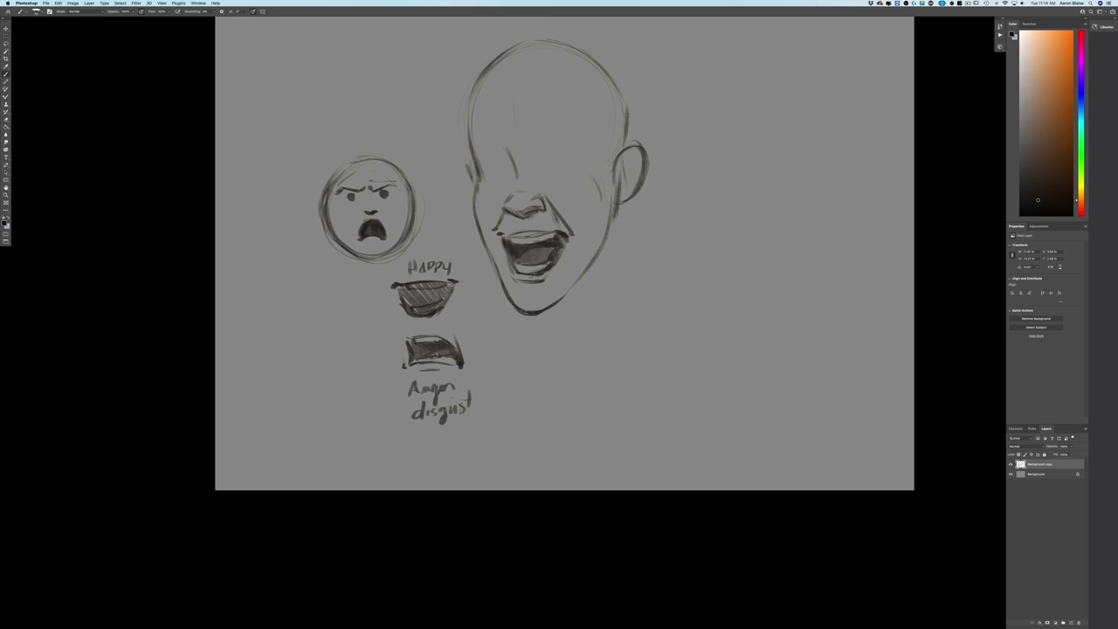
# Darken the happy mouth's corners and draw a shaded, rounded open mouth beside it, labelled "neutral" and underlined
pyautogui.moveTo(448, 282); pyautogui.dragTo(457, 286)
pyautogui.moveTo(340, 297)
pyautogui.mouseDown()
pyautogui.moveTo(379, 320)
pyautogui.moveTo(364, 349)
pyautogui.moveTo(380, 330)
pyautogui.moveTo(337, 324)
pyautogui.moveTo(340, 346)
pyautogui.moveTo(372, 333)
pyautogui.moveTo(365, 305)
pyautogui.moveTo(357, 344)
pyautogui.moveTo(349, 302)
pyautogui.moveTo(342, 344)
pyautogui.moveTo(340, 321)
pyautogui.moveTo(356, 323)
pyautogui.moveTo(347, 335)
pyautogui.moveTo(377, 305)
pyautogui.moveTo(338, 328)
pyautogui.mouseUp()
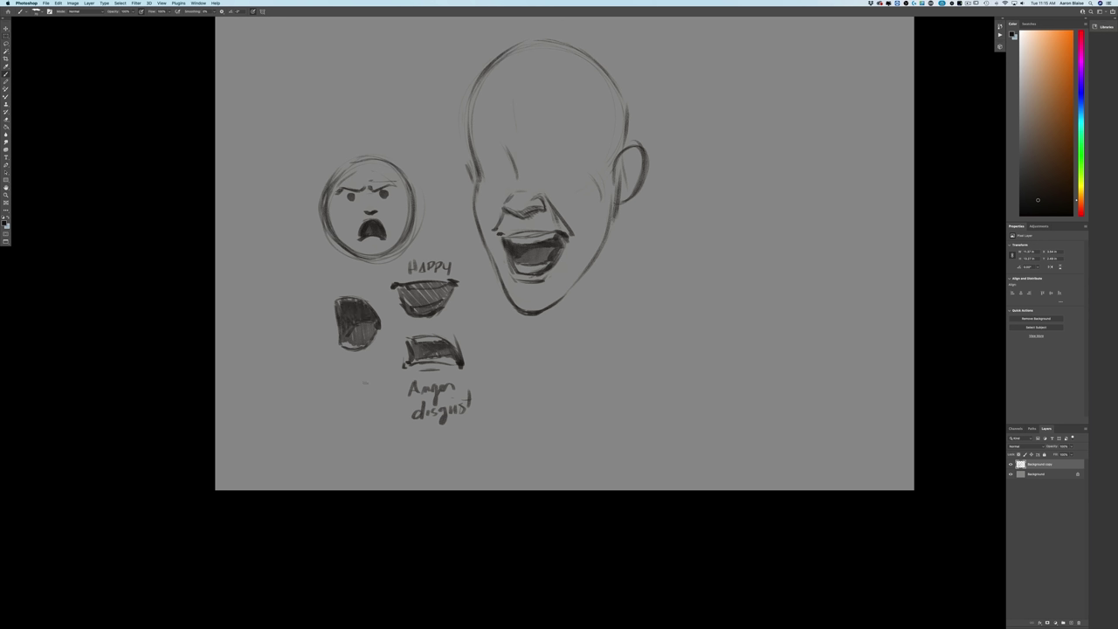
pyautogui.moveTo(327, 378)
pyautogui.mouseDown()
pyautogui.moveTo(373, 369)
pyautogui.moveTo(377, 356)
pyautogui.mouseUp()
pyautogui.moveTo(347, 362); pyautogui.dragTo(364, 360)
# Darken the corners of the happy and anger mouths, and sketch simple upturned and downturned mouth outlines below the large chin
pyautogui.moveTo(507, 249); pyautogui.dragTo(516, 265)
pyautogui.moveTo(404, 344); pyautogui.dragTo(416, 340)
pyautogui.moveTo(399, 289); pyautogui.dragTo(410, 310)
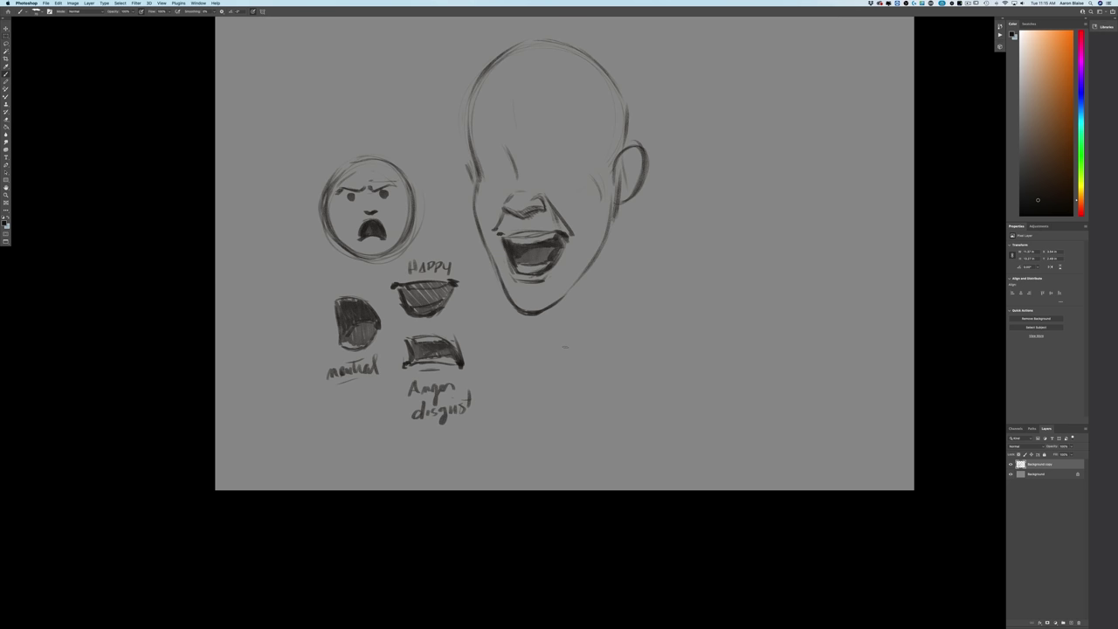
pyautogui.moveTo(559, 349)
pyautogui.mouseDown()
pyautogui.moveTo(525, 359)
pyautogui.moveTo(560, 390)
pyautogui.moveTo(572, 376)
pyautogui.moveTo(559, 389)
pyautogui.moveTo(590, 426)
pyautogui.moveTo(541, 432)
pyautogui.moveTo(590, 429)
pyautogui.moveTo(580, 403)
pyautogui.moveTo(539, 438)
pyautogui.mouseUp()
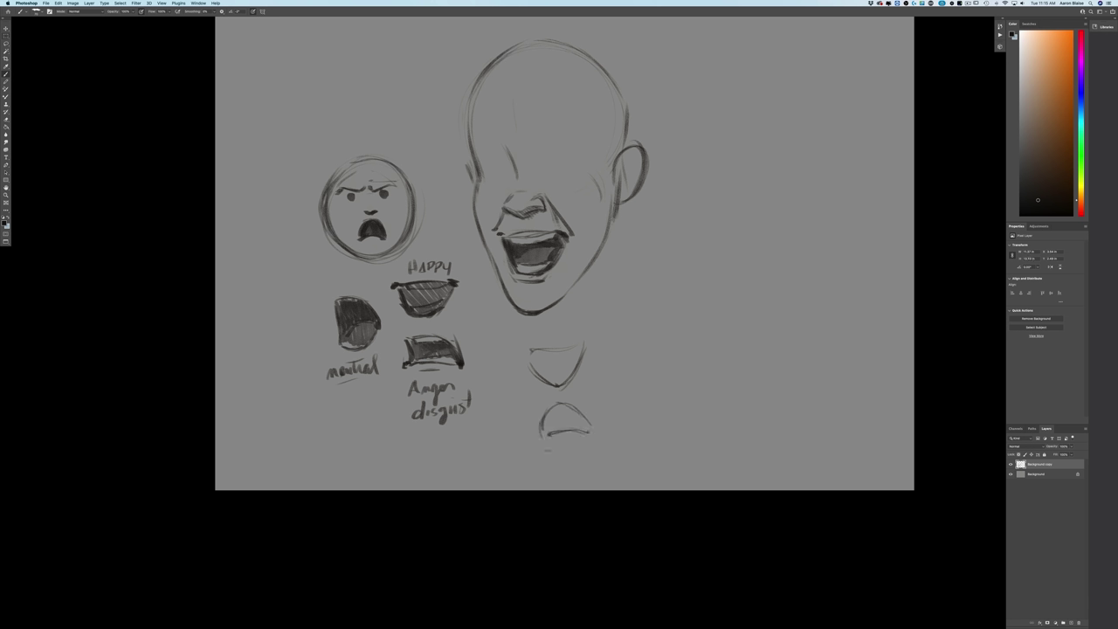
# Replace the small face's angry features with dot eyes, raised eyebrows and a smiling open mouth, and add two ears
pyautogui.moveTo(253, 388)
pyautogui.mouseDown()
pyautogui.moveTo(232, 481)
pyautogui.moveTo(243, 480)
pyautogui.mouseUp()
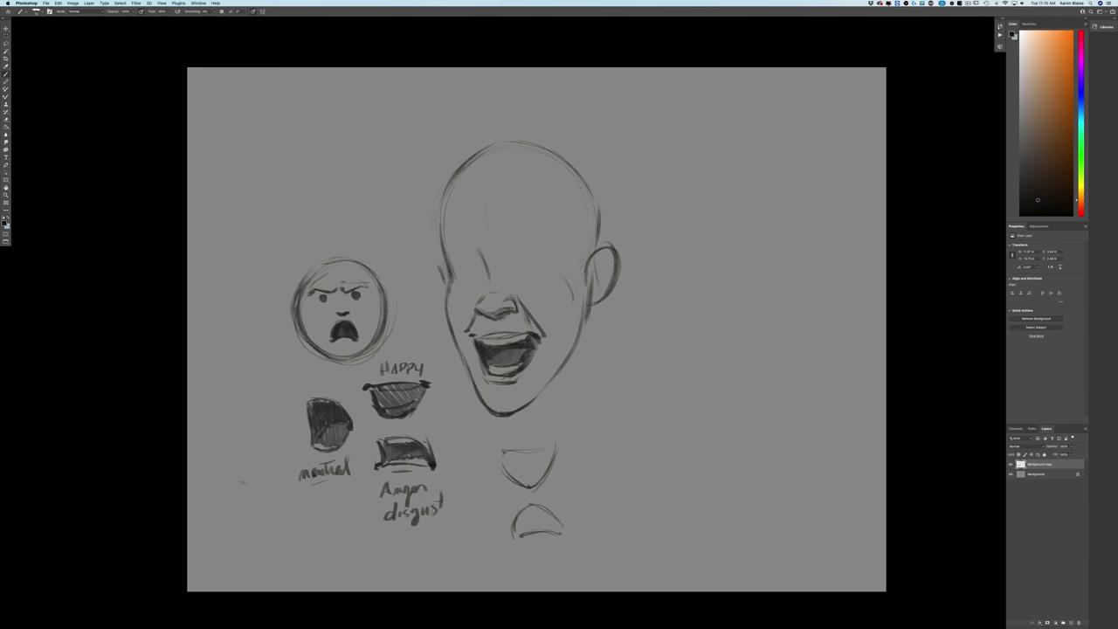
pyautogui.press('super+equal')
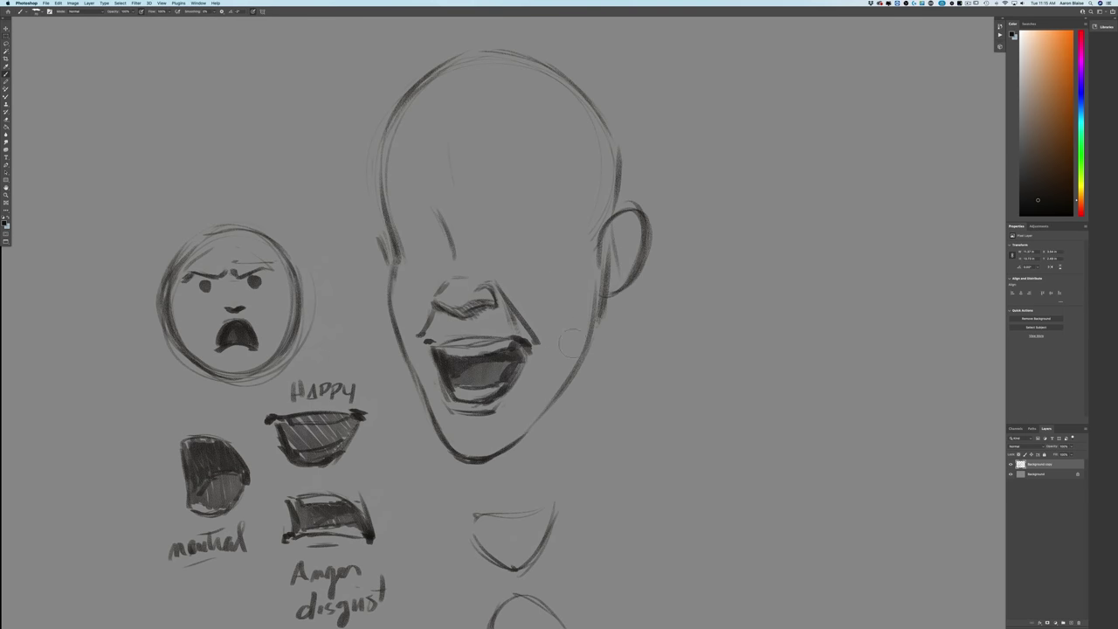
pyautogui.moveTo(267, 262)
pyautogui.mouseDown()
pyautogui.moveTo(255, 286)
pyautogui.moveTo(202, 286)
pyautogui.moveTo(188, 272)
pyautogui.mouseUp()
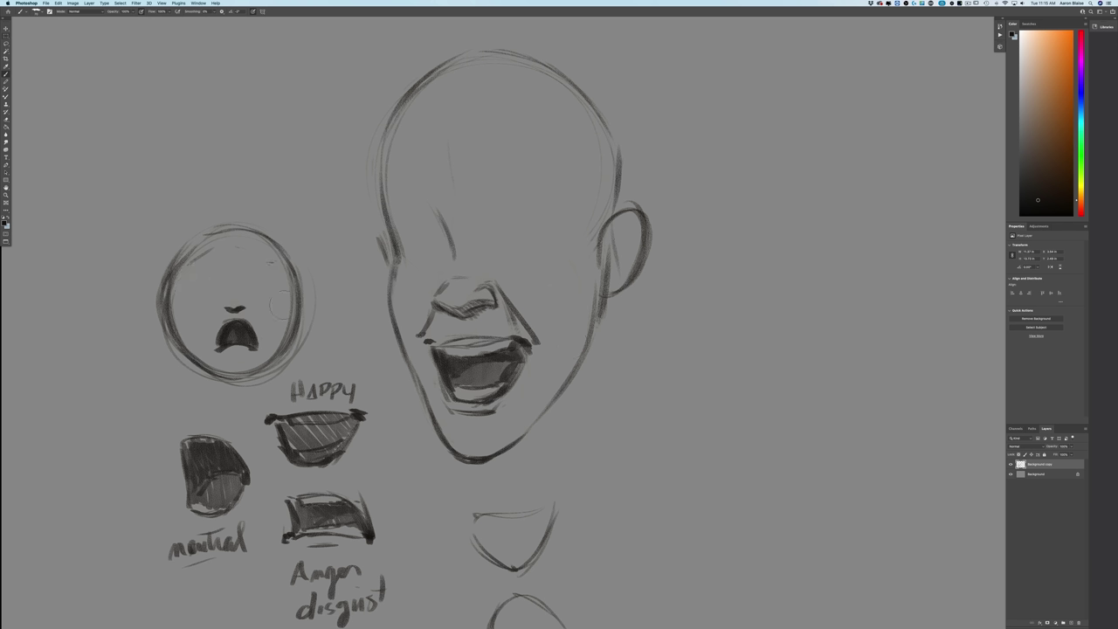
pyautogui.moveTo(244, 321)
pyautogui.mouseDown()
pyautogui.moveTo(231, 336)
pyautogui.moveTo(245, 342)
pyautogui.moveTo(228, 339)
pyautogui.moveTo(229, 322)
pyautogui.moveTo(208, 324)
pyautogui.moveTo(233, 348)
pyautogui.moveTo(256, 323)
pyautogui.moveTo(215, 346)
pyautogui.mouseUp()
pyautogui.moveTo(252, 279); pyautogui.dragTo(209, 288)
pyautogui.moveTo(257, 251)
pyautogui.mouseDown()
pyautogui.moveTo(275, 264)
pyautogui.moveTo(263, 253)
pyautogui.moveTo(187, 270)
pyautogui.mouseUp()
pyautogui.moveTo(302, 285); pyautogui.dragTo(307, 318)
pyautogui.moveTo(156, 297); pyautogui.dragTo(159, 328)
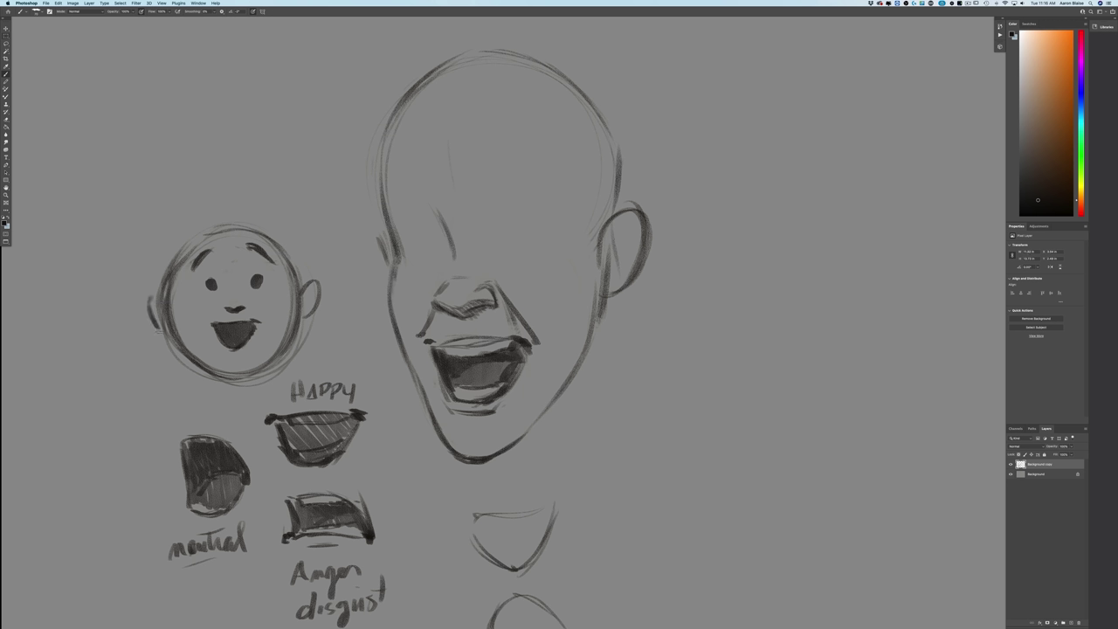
# Redraw the small face's eyebrows as thinner raised arcs
pyautogui.moveTo(246, 251); pyautogui.dragTo(274, 262)
pyautogui.moveTo(210, 250)
pyautogui.mouseDown()
pyautogui.moveTo(209, 260)
pyautogui.moveTo(274, 267)
pyautogui.moveTo(220, 268)
pyautogui.moveTo(284, 258)
pyautogui.moveTo(196, 258)
pyautogui.moveTo(273, 268)
pyautogui.mouseUp()
pyautogui.moveTo(210, 255); pyautogui.dragTo(192, 267)
# Draw two wide-open eye outlines on the large head and thicken their upper lids
pyautogui.moveTo(517, 271)
pyautogui.mouseDown()
pyautogui.moveTo(555, 261)
pyautogui.moveTo(507, 262)
pyautogui.moveTo(559, 241)
pyautogui.moveTo(508, 264)
pyautogui.moveTo(559, 256)
pyautogui.moveTo(556, 240)
pyautogui.mouseUp()
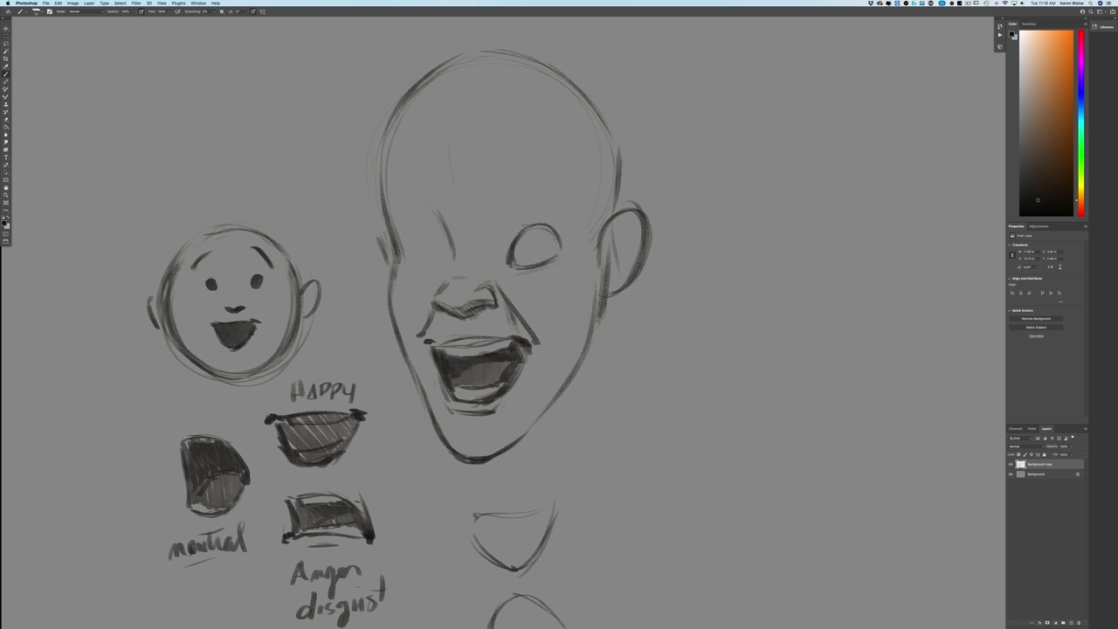
pyautogui.moveTo(412, 264)
pyautogui.mouseDown()
pyautogui.moveTo(434, 271)
pyautogui.moveTo(436, 244)
pyautogui.moveTo(414, 227)
pyautogui.moveTo(405, 261)
pyautogui.moveTo(435, 268)
pyautogui.mouseUp()
pyautogui.moveTo(411, 232); pyautogui.dragTo(433, 238)
pyautogui.moveTo(536, 231)
pyautogui.mouseDown()
pyautogui.moveTo(560, 243)
pyautogui.moveTo(552, 225)
pyautogui.moveTo(564, 251)
pyautogui.moveTo(549, 221)
pyautogui.mouseUp()
pyautogui.moveTo(407, 238); pyautogui.dragTo(419, 224)
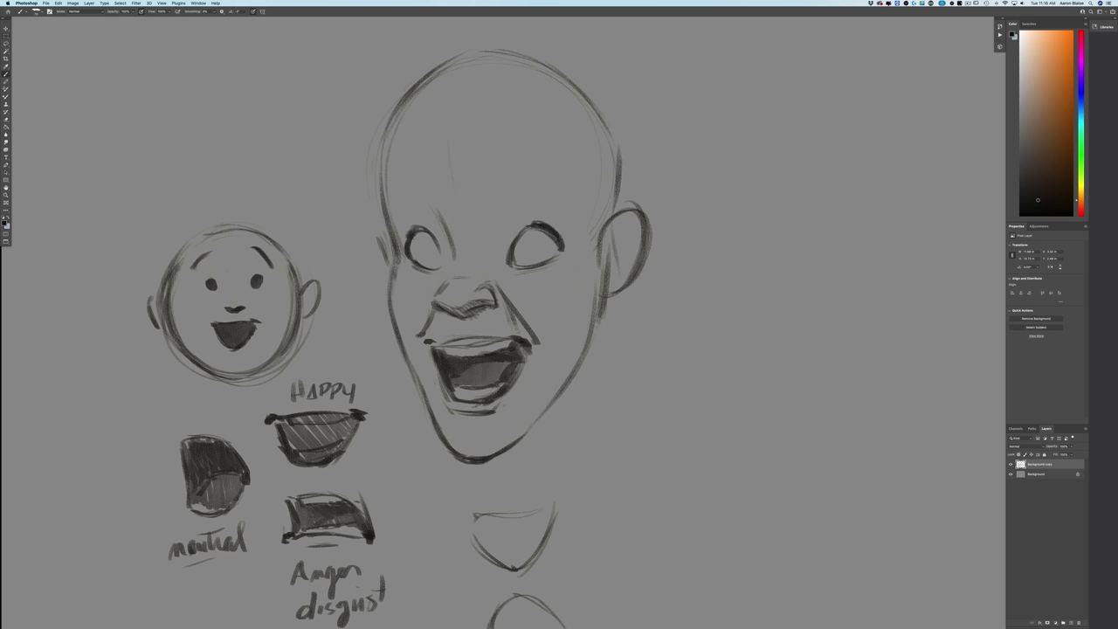
# Add irises and pupils to the large head's eyes and darken the lower lid lines
pyautogui.moveTo(546, 237)
pyautogui.mouseDown()
pyautogui.moveTo(536, 241)
pyautogui.moveTo(548, 258)
pyautogui.moveTo(545, 235)
pyautogui.moveTo(539, 254)
pyautogui.mouseUp()
pyautogui.moveTo(534, 240); pyautogui.dragTo(535, 251)
pyautogui.moveTo(426, 241)
pyautogui.mouseDown()
pyautogui.moveTo(418, 250)
pyautogui.moveTo(430, 262)
pyautogui.moveTo(424, 247)
pyautogui.moveTo(437, 249)
pyautogui.moveTo(417, 251)
pyautogui.moveTo(425, 226)
pyautogui.moveTo(404, 235)
pyautogui.mouseUp()
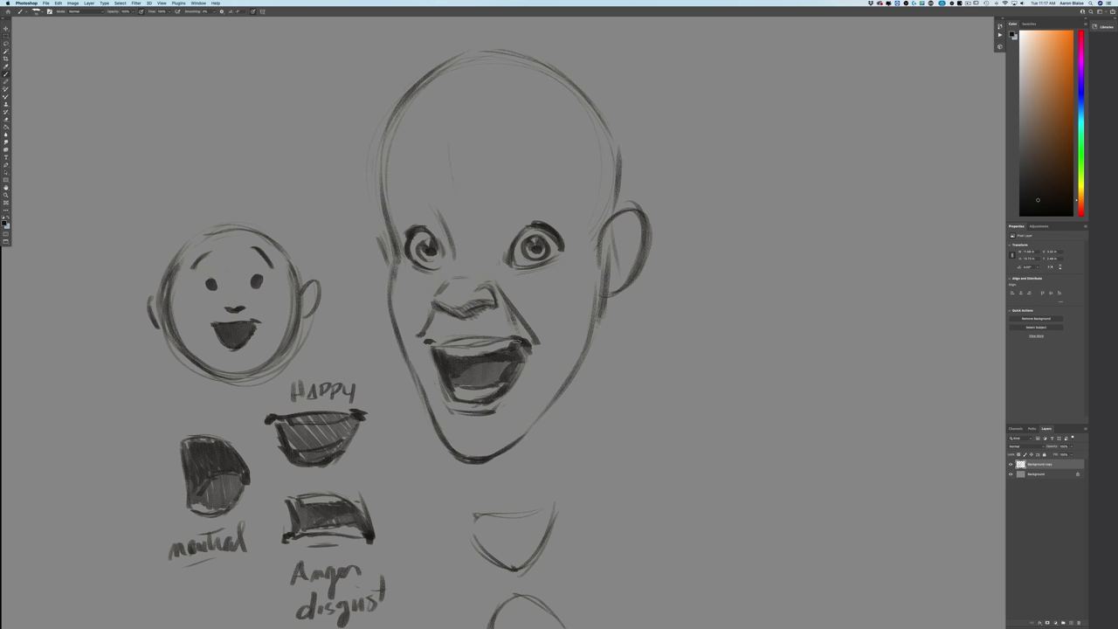
pyautogui.moveTo(564, 255); pyautogui.dragTo(521, 267)
pyautogui.moveTo(420, 265); pyautogui.dragTo(432, 269)
pyautogui.moveTo(557, 259); pyautogui.dragTo(523, 267)
pyautogui.moveTo(533, 264)
pyautogui.mouseDown()
pyautogui.moveTo(519, 267)
pyautogui.moveTo(533, 262)
pyautogui.mouseUp()
# Draw a wide rounded eye shape beside the large head's ear and a narrower almond-shaped eye below it
pyautogui.moveTo(725, 283); pyautogui.dragTo(763, 271)
pyautogui.moveTo(705, 279)
pyautogui.mouseDown()
pyautogui.moveTo(761, 269)
pyautogui.moveTo(706, 276)
pyautogui.moveTo(767, 247)
pyautogui.moveTo(740, 230)
pyautogui.moveTo(709, 266)
pyautogui.moveTo(751, 236)
pyautogui.moveTo(761, 273)
pyautogui.mouseUp()
pyautogui.moveTo(743, 233)
pyautogui.mouseDown()
pyautogui.moveTo(770, 261)
pyautogui.moveTo(759, 243)
pyautogui.moveTo(721, 248)
pyautogui.moveTo(710, 277)
pyautogui.moveTo(765, 265)
pyautogui.mouseUp()
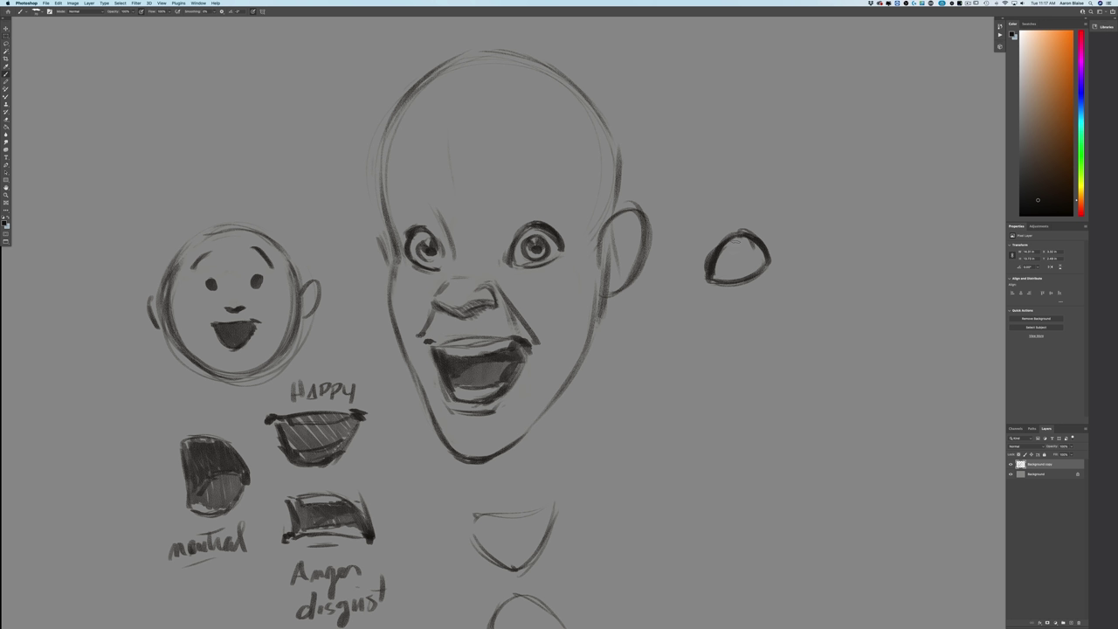
pyautogui.moveTo(739, 334)
pyautogui.mouseDown()
pyautogui.moveTo(776, 351)
pyautogui.moveTo(725, 339)
pyautogui.moveTo(717, 350)
pyautogui.moveTo(740, 365)
pyautogui.moveTo(712, 352)
pyautogui.mouseUp()
pyautogui.moveTo(712, 353); pyautogui.dragTo(739, 364)
pyautogui.moveTo(776, 352)
pyautogui.mouseDown()
pyautogui.moveTo(733, 361)
pyautogui.moveTo(709, 348)
pyautogui.moveTo(758, 344)
pyautogui.mouseUp()
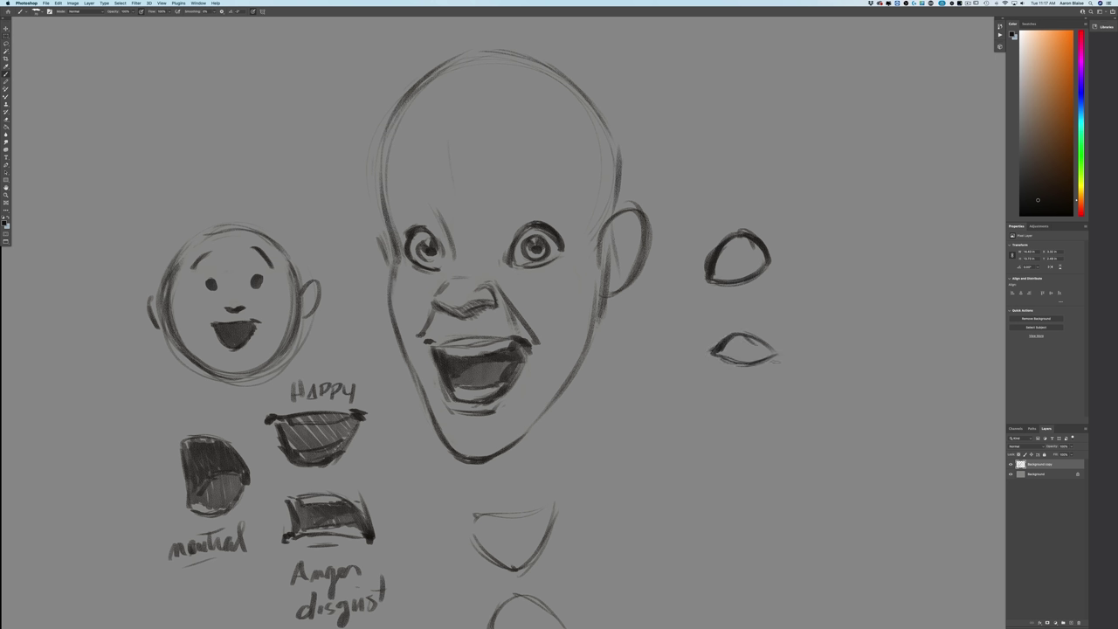
# Sketch nested brow arcs around and above the rounded eye shape beside the large head
pyautogui.moveTo(758, 272); pyautogui.dragTo(720, 279)
pyautogui.moveTo(791, 242)
pyautogui.mouseDown()
pyautogui.moveTo(763, 273)
pyautogui.moveTo(716, 285)
pyautogui.moveTo(685, 277)
pyautogui.mouseUp()
pyautogui.moveTo(795, 218)
pyautogui.mouseDown()
pyautogui.moveTo(761, 178)
pyautogui.moveTo(708, 199)
pyautogui.moveTo(716, 193)
pyautogui.moveTo(690, 228)
pyautogui.mouseUp()
pyautogui.moveTo(718, 190); pyautogui.dragTo(679, 248)
pyautogui.moveTo(696, 207); pyautogui.dragTo(674, 267)
pyautogui.moveTo(689, 226); pyautogui.dragTo(681, 273)
pyautogui.moveTo(797, 189)
pyautogui.mouseDown()
pyautogui.moveTo(777, 156)
pyautogui.moveTo(731, 132)
pyautogui.mouseUp()
pyautogui.moveTo(805, 187)
pyautogui.mouseDown()
pyautogui.moveTo(776, 139)
pyautogui.moveTo(739, 130)
pyautogui.moveTo(679, 213)
pyautogui.moveTo(671, 256)
pyautogui.mouseUp()
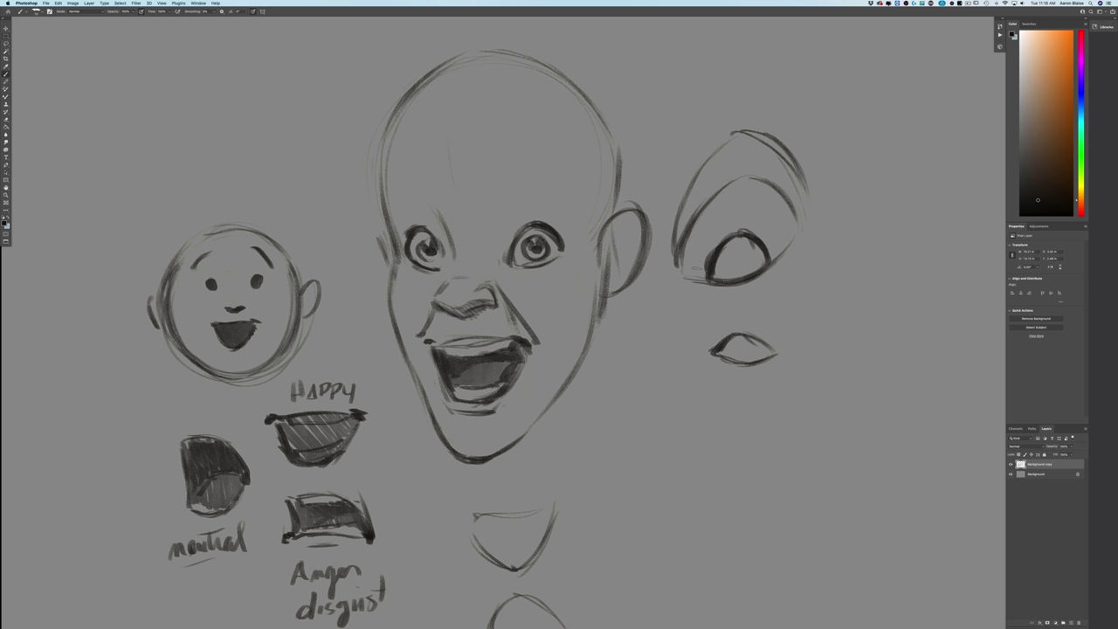
# Thicken the inner brow arc over the rounded eye diagram and add a faint lid crease beneath it
pyautogui.moveTo(754, 245); pyautogui.dragTo(764, 260)
pyautogui.moveTo(790, 210)
pyautogui.mouseDown()
pyautogui.moveTo(750, 182)
pyautogui.moveTo(692, 222)
pyautogui.mouseUp()
pyautogui.moveTo(732, 191); pyautogui.dragTo(697, 221)
pyautogui.moveTo(757, 175); pyautogui.dragTo(712, 205)
pyautogui.moveTo(740, 182)
pyautogui.mouseDown()
pyautogui.moveTo(721, 192)
pyautogui.moveTo(756, 180)
pyautogui.moveTo(723, 194)
pyautogui.mouseUp()
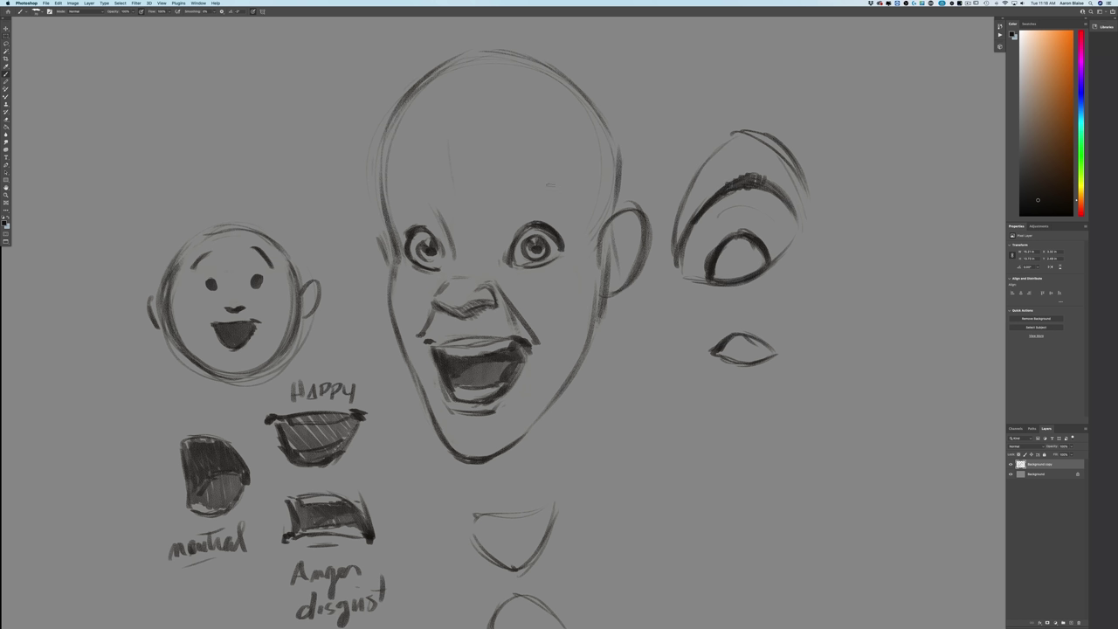
# Draw arched eyebrows and upper lid creases above the large head's wide eyes
pyautogui.moveTo(547, 187)
pyautogui.mouseDown()
pyautogui.moveTo(573, 209)
pyautogui.moveTo(505, 192)
pyautogui.moveTo(491, 214)
pyautogui.moveTo(517, 191)
pyautogui.mouseUp()
pyautogui.moveTo(424, 200)
pyautogui.mouseDown()
pyautogui.moveTo(439, 214)
pyautogui.moveTo(406, 197)
pyautogui.moveTo(416, 190)
pyautogui.moveTo(446, 213)
pyautogui.mouseUp()
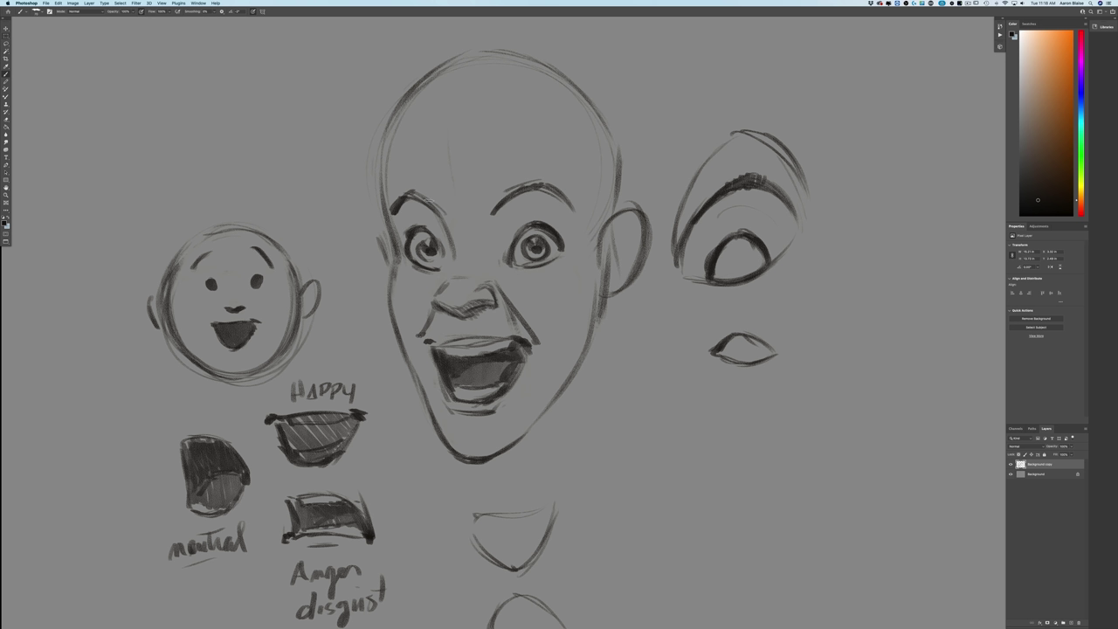
pyautogui.moveTo(549, 190); pyautogui.dragTo(575, 213)
pyautogui.moveTo(561, 228); pyautogui.dragTo(539, 216)
pyautogui.moveTo(438, 229); pyautogui.dragTo(416, 220)
# Try higher arched eyebrows on the large head, with their peaks aligned to vertical guides through the eyes
pyautogui.moveTo(494, 212)
pyautogui.mouseDown()
pyautogui.moveTo(514, 188)
pyautogui.moveTo(548, 179)
pyautogui.moveTo(567, 208)
pyautogui.mouseUp()
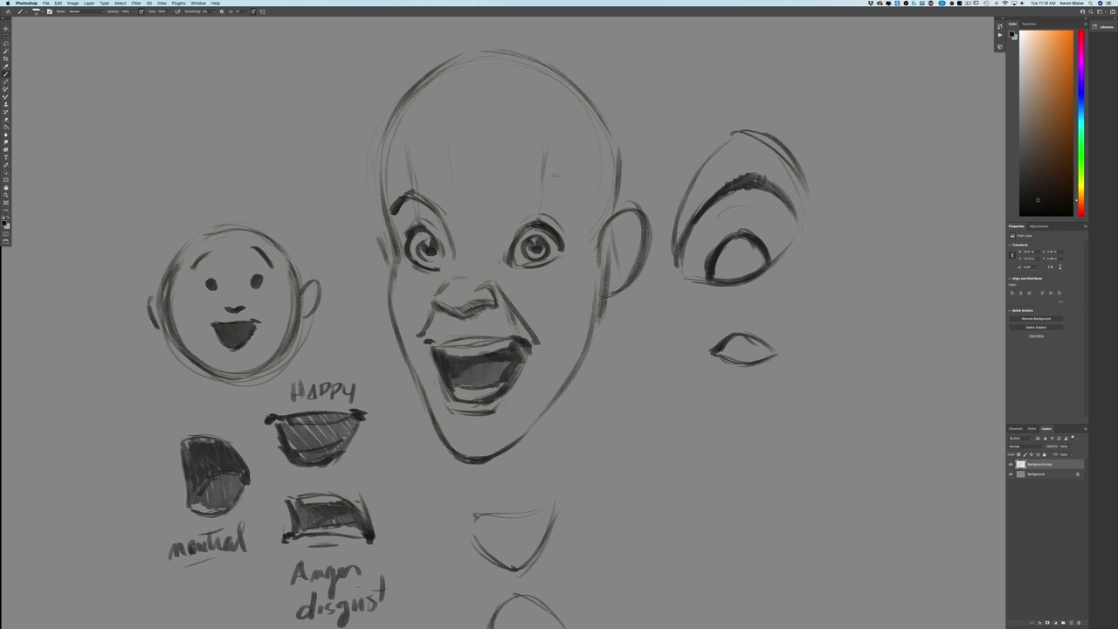
pyautogui.moveTo(547, 167)
pyautogui.mouseDown()
pyautogui.moveTo(569, 199)
pyautogui.moveTo(545, 164)
pyautogui.moveTo(498, 196)
pyautogui.moveTo(504, 190)
pyautogui.mouseUp()
pyautogui.moveTo(425, 195)
pyautogui.mouseDown()
pyautogui.moveTo(439, 215)
pyautogui.moveTo(388, 203)
pyautogui.moveTo(445, 222)
pyautogui.moveTo(414, 170)
pyautogui.moveTo(428, 184)
pyautogui.moveTo(407, 169)
pyautogui.moveTo(393, 192)
pyautogui.moveTo(417, 166)
pyautogui.moveTo(427, 178)
pyautogui.mouseUp()
pyautogui.moveTo(405, 168); pyautogui.dragTo(397, 181)
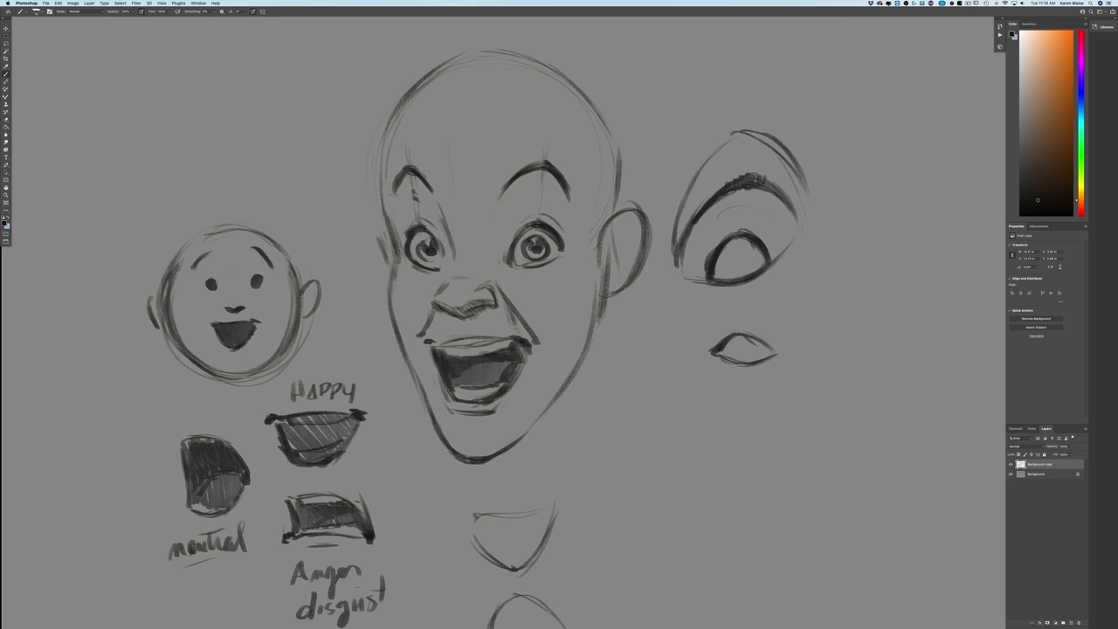
pyautogui.moveTo(545, 163)
pyautogui.mouseDown()
pyautogui.moveTo(570, 197)
pyautogui.moveTo(543, 166)
pyautogui.moveTo(552, 172)
pyautogui.mouseUp()
pyautogui.moveTo(416, 171); pyautogui.dragTo(404, 175)
pyautogui.moveTo(578, 185)
pyautogui.mouseDown()
pyautogui.moveTo(524, 146)
pyautogui.moveTo(549, 129)
pyautogui.mouseUp()
pyautogui.moveTo(395, 147)
pyautogui.mouseDown()
pyautogui.moveTo(381, 187)
pyautogui.moveTo(393, 276)
pyautogui.mouseUp()
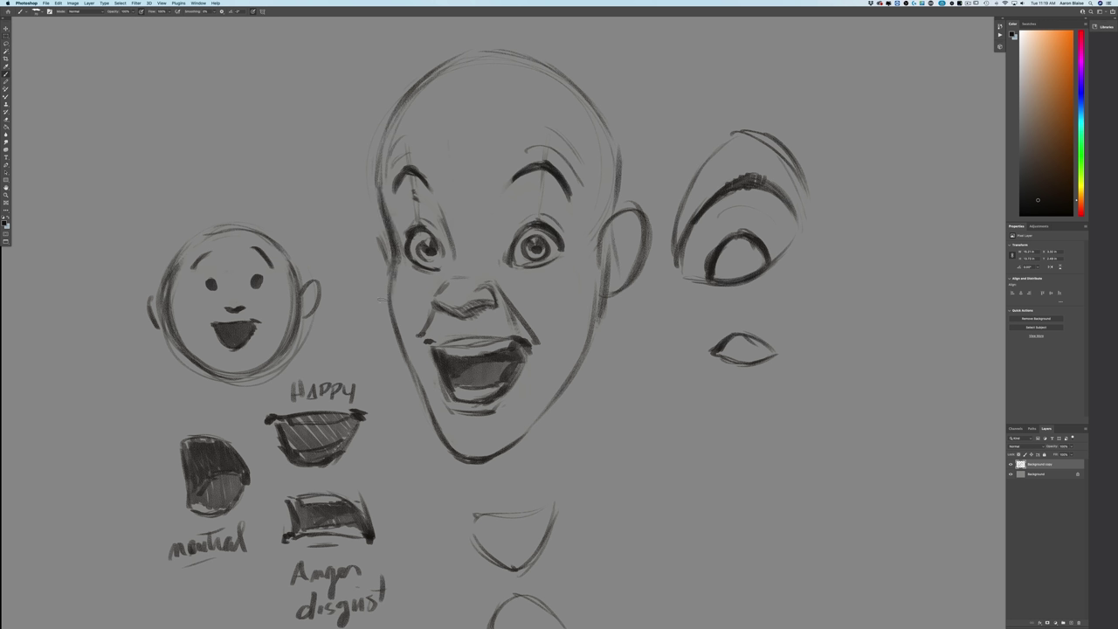
pyautogui.moveTo(570, 156)
pyautogui.mouseDown()
pyautogui.moveTo(556, 175)
pyautogui.moveTo(545, 166)
pyautogui.moveTo(510, 182)
pyautogui.mouseUp()
pyautogui.moveTo(425, 127)
pyautogui.mouseDown()
pyautogui.moveTo(415, 179)
pyautogui.moveTo(403, 161)
pyautogui.mouseUp()
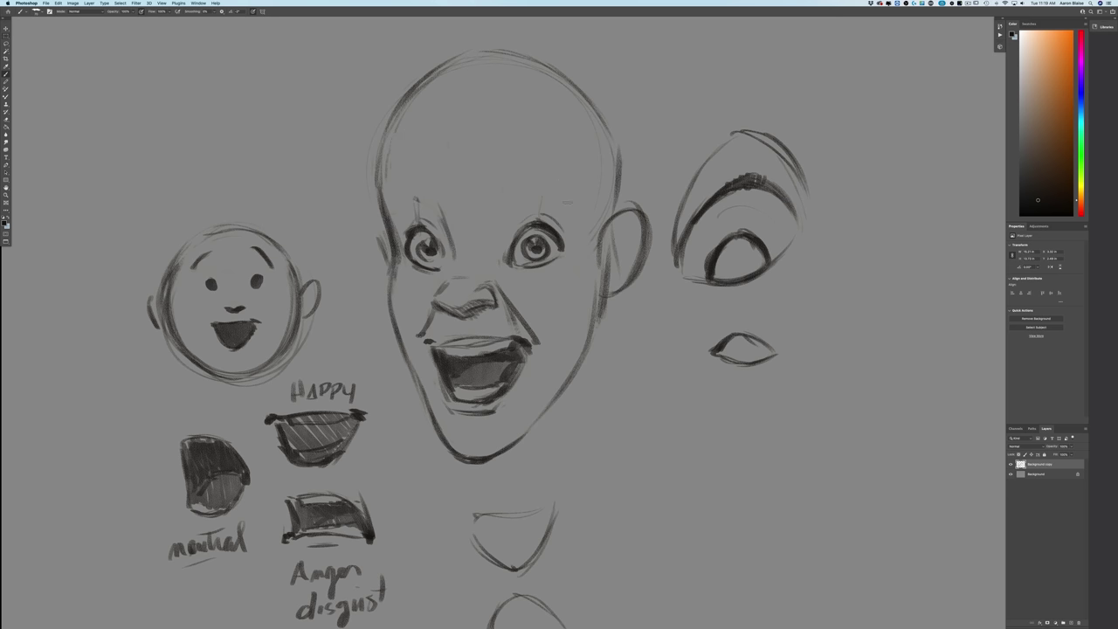
# Redraw the large head's raised eyebrows with outward peaks and forehead creases, touching up the nose bridge and eye
pyautogui.rightClick(556, 183)
pyautogui.click(549, 181)
pyautogui.moveTo(557, 180); pyautogui.dragTo(545, 170)
pyautogui.moveTo(437, 300)
pyautogui.mouseDown()
pyautogui.moveTo(470, 315)
pyautogui.moveTo(456, 315)
pyautogui.moveTo(463, 276)
pyautogui.moveTo(475, 276)
pyautogui.mouseUp()
pyautogui.moveTo(437, 229)
pyautogui.mouseDown()
pyautogui.moveTo(427, 246)
pyautogui.moveTo(438, 245)
pyautogui.mouseUp()
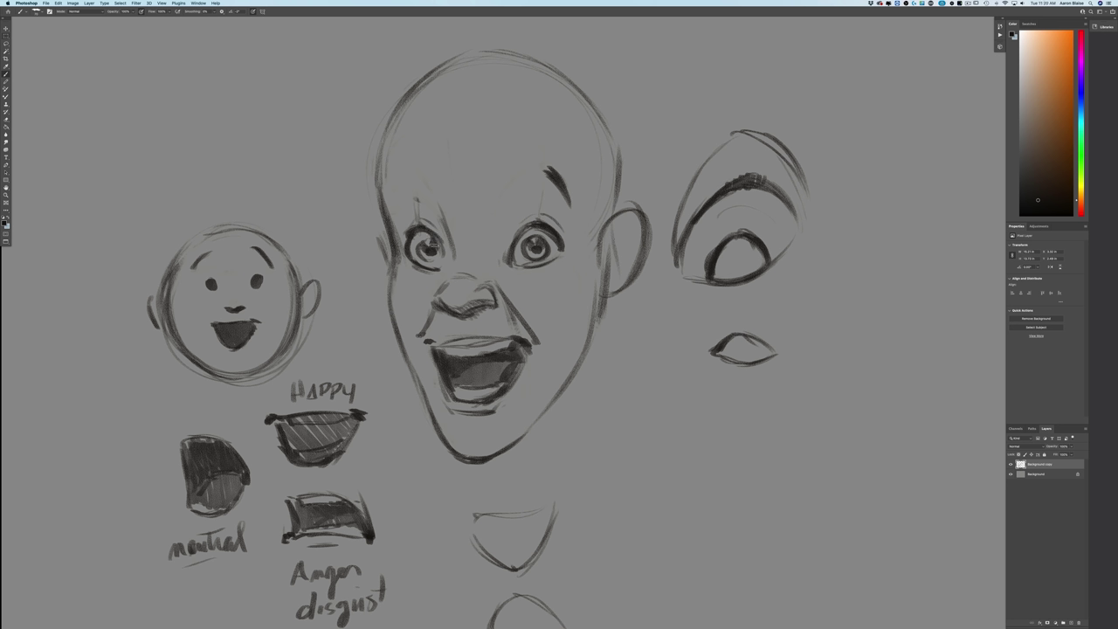
pyautogui.moveTo(428, 242); pyautogui.dragTo(440, 248)
pyautogui.moveTo(450, 171); pyautogui.dragTo(419, 171)
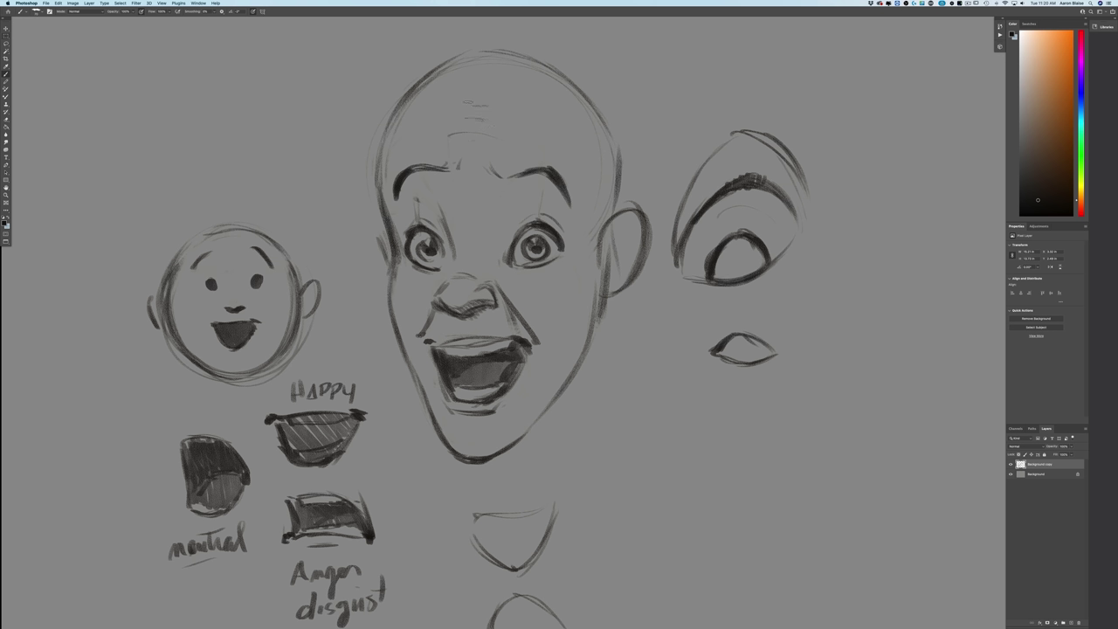
# Thicken the large head's raised eyebrows and strengthen their inner ends and outer slopes
pyautogui.moveTo(493, 159); pyautogui.dragTo(574, 206)
pyautogui.moveTo(550, 169); pyautogui.dragTo(575, 204)
pyautogui.moveTo(452, 160)
pyautogui.mouseDown()
pyautogui.moveTo(400, 171)
pyautogui.moveTo(391, 190)
pyautogui.mouseUp()
pyautogui.moveTo(528, 227)
pyautogui.mouseDown()
pyautogui.moveTo(564, 239)
pyautogui.moveTo(529, 225)
pyautogui.mouseUp()
pyautogui.moveTo(547, 188)
pyautogui.mouseDown()
pyautogui.moveTo(540, 215)
pyautogui.moveTo(573, 231)
pyautogui.mouseUp()
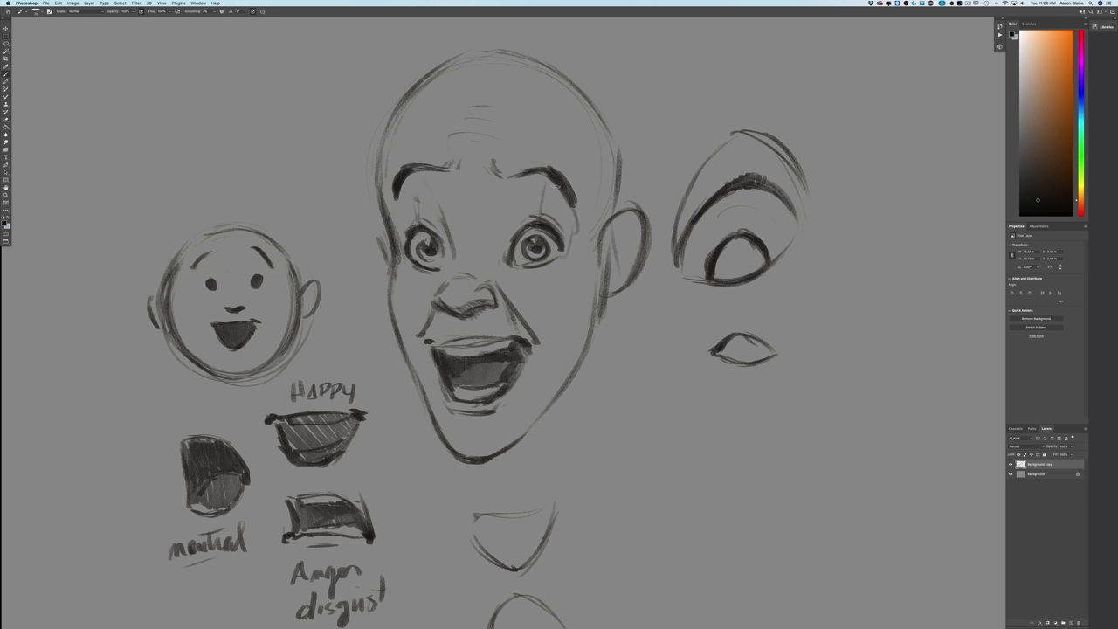
# Add socket fold lines between the large head's raised eyebrows and eyes
pyautogui.moveTo(437, 198); pyautogui.dragTo(450, 225)
pyautogui.moveTo(411, 183); pyautogui.dragTo(408, 223)
pyautogui.moveTo(394, 197); pyautogui.dragTo(403, 236)
pyautogui.moveTo(399, 175); pyautogui.dragTo(439, 170)
# Draw a vertical axis through the rounded eye diagram, reinforce its arcs, and sketch an angular brow line above it
pyautogui.moveTo(750, 229); pyautogui.dragTo(728, 237)
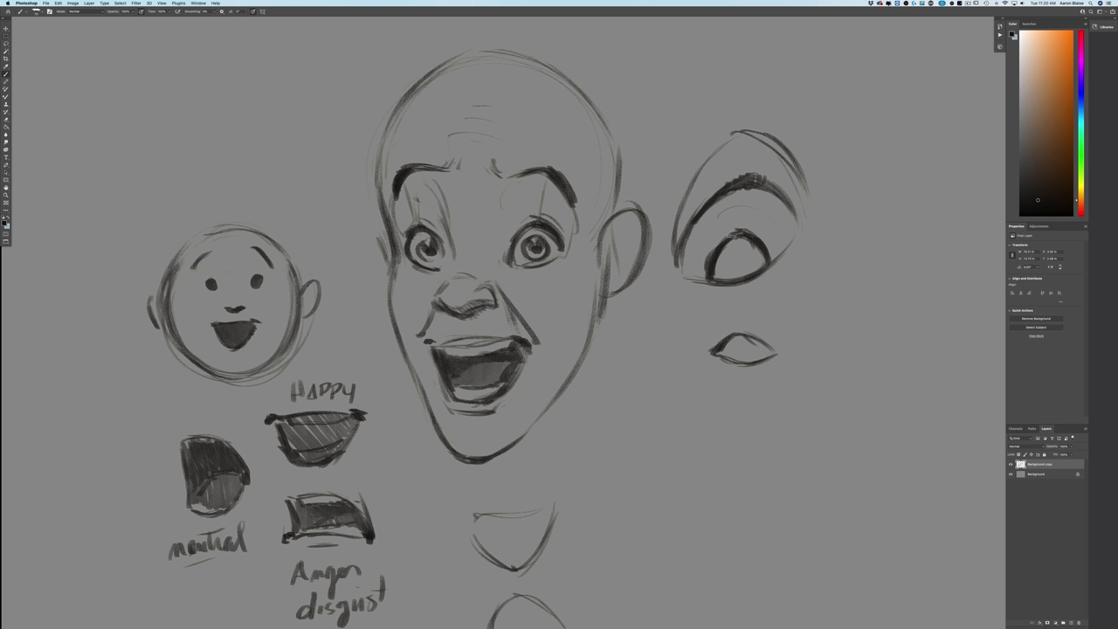
pyautogui.moveTo(755, 139); pyautogui.dragTo(739, 267)
pyautogui.moveTo(745, 229); pyautogui.dragTo(754, 143)
pyautogui.moveTo(793, 220)
pyautogui.mouseDown()
pyautogui.moveTo(755, 180)
pyautogui.moveTo(706, 200)
pyautogui.mouseUp()
pyautogui.moveTo(797, 163)
pyautogui.mouseDown()
pyautogui.moveTo(749, 127)
pyautogui.moveTo(713, 145)
pyautogui.moveTo(767, 88)
pyautogui.moveTo(706, 88)
pyautogui.moveTo(683, 73)
pyautogui.mouseUp()
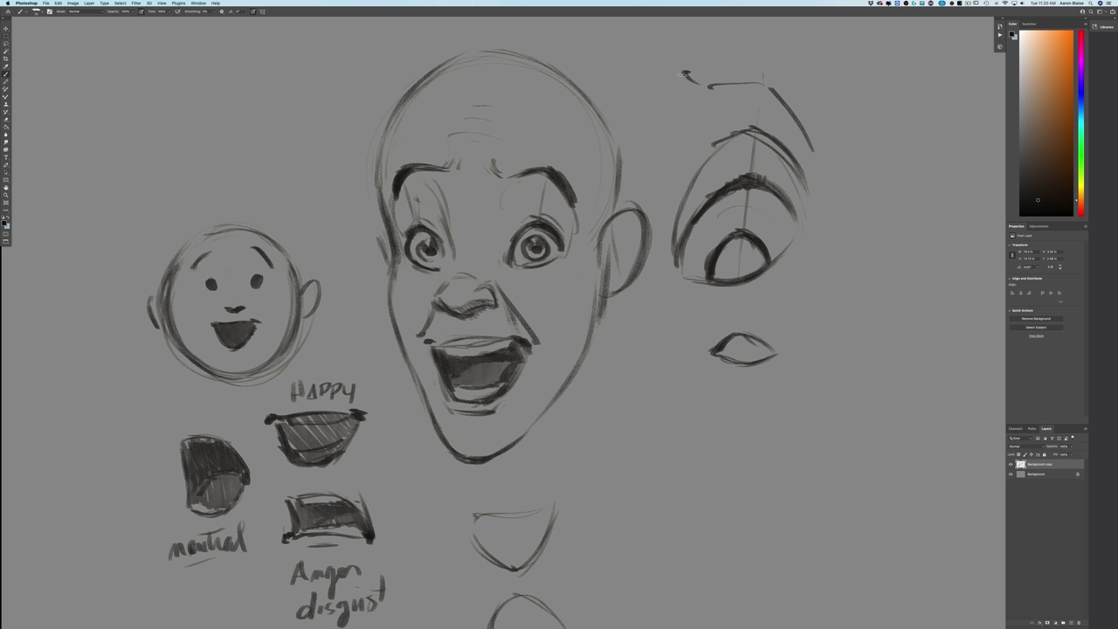
# Erase the large head's raised eyebrows and forehead creases, and redraw flatter, lowered upper lids across both eyes
pyautogui.moveTo(549, 164)
pyautogui.mouseDown()
pyautogui.moveTo(573, 210)
pyautogui.moveTo(497, 166)
pyautogui.moveTo(541, 211)
pyautogui.moveTo(537, 231)
pyautogui.moveTo(524, 229)
pyautogui.mouseUp()
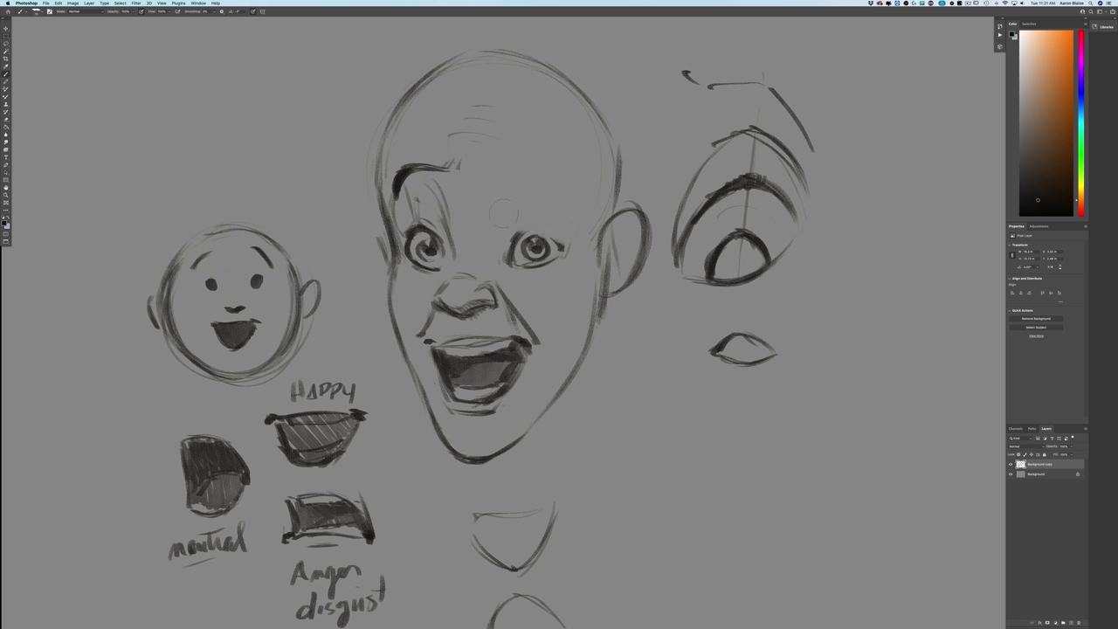
pyautogui.moveTo(441, 166)
pyautogui.mouseDown()
pyautogui.moveTo(439, 194)
pyautogui.moveTo(463, 182)
pyautogui.moveTo(401, 202)
pyautogui.moveTo(398, 185)
pyautogui.mouseUp()
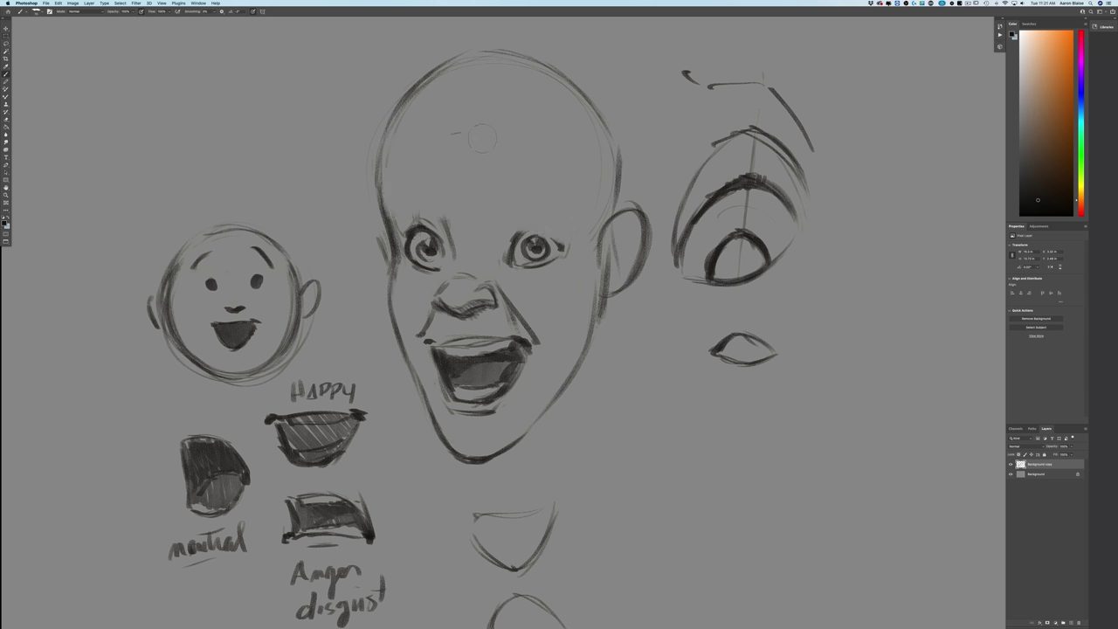
pyautogui.moveTo(385, 203)
pyautogui.mouseDown()
pyautogui.moveTo(433, 225)
pyautogui.moveTo(385, 214)
pyautogui.moveTo(435, 223)
pyautogui.mouseUp()
pyautogui.moveTo(513, 231)
pyautogui.mouseDown()
pyautogui.moveTo(553, 229)
pyautogui.moveTo(549, 213)
pyautogui.moveTo(569, 230)
pyautogui.moveTo(565, 243)
pyautogui.moveTo(551, 233)
pyautogui.moveTo(563, 236)
pyautogui.mouseUp()
pyautogui.moveTo(527, 231); pyautogui.dragTo(565, 238)
pyautogui.moveTo(522, 232); pyautogui.dragTo(553, 233)
pyautogui.moveTo(517, 232)
pyautogui.mouseDown()
pyautogui.moveTo(547, 231)
pyautogui.moveTo(532, 231)
pyautogui.moveTo(548, 253)
pyautogui.moveTo(543, 237)
pyautogui.moveTo(520, 243)
pyautogui.moveTo(552, 234)
pyautogui.mouseUp()
pyautogui.moveTo(539, 232)
pyautogui.mouseDown()
pyautogui.moveTo(510, 235)
pyautogui.moveTo(550, 234)
pyautogui.moveTo(510, 236)
pyautogui.mouseUp()
pyautogui.moveTo(522, 236); pyautogui.dragTo(510, 245)
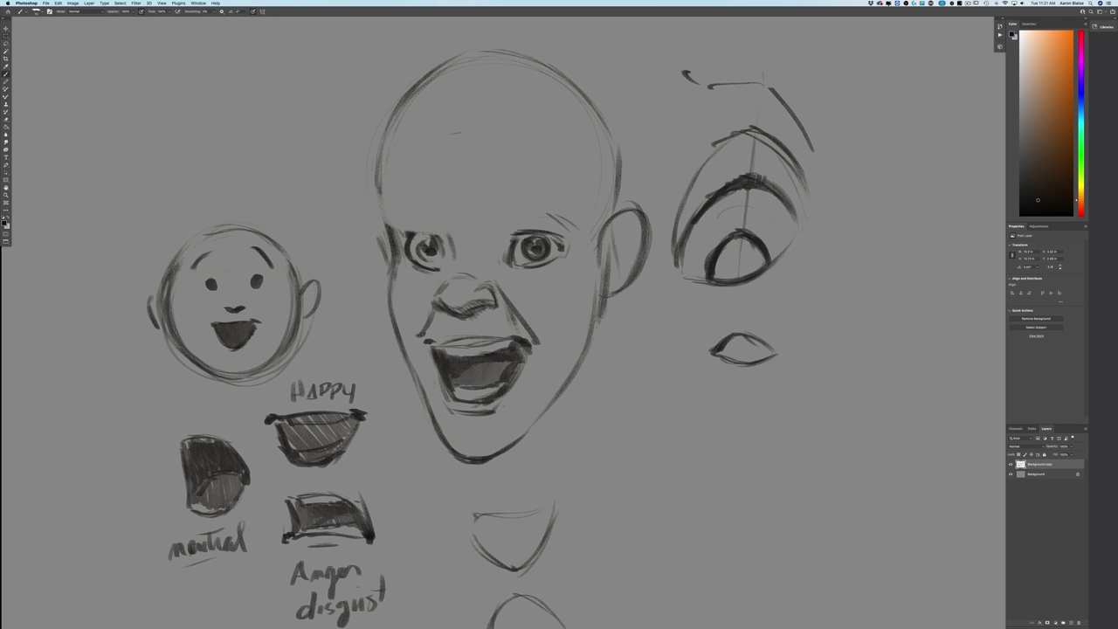
# Draw low, thick angry eyebrows slanting toward the nose of the large head, with a crease between them
pyautogui.moveTo(436, 232)
pyautogui.mouseDown()
pyautogui.moveTo(416, 234)
pyautogui.moveTo(436, 236)
pyautogui.moveTo(423, 252)
pyautogui.moveTo(430, 232)
pyautogui.mouseUp()
pyautogui.moveTo(476, 219)
pyautogui.mouseDown()
pyautogui.moveTo(487, 230)
pyautogui.moveTo(451, 223)
pyautogui.mouseUp()
pyautogui.moveTo(495, 233)
pyautogui.mouseDown()
pyautogui.moveTo(536, 226)
pyautogui.moveTo(496, 230)
pyautogui.mouseUp()
pyautogui.moveTo(566, 219); pyautogui.dragTo(542, 230)
pyautogui.moveTo(571, 215); pyautogui.dragTo(548, 230)
pyautogui.moveTo(569, 211)
pyautogui.mouseDown()
pyautogui.moveTo(493, 233)
pyautogui.moveTo(471, 212)
pyautogui.moveTo(449, 234)
pyautogui.moveTo(396, 216)
pyautogui.moveTo(391, 228)
pyautogui.moveTo(403, 213)
pyautogui.moveTo(391, 223)
pyautogui.moveTo(434, 232)
pyautogui.mouseUp()
pyautogui.moveTo(400, 220); pyautogui.dragTo(483, 244)
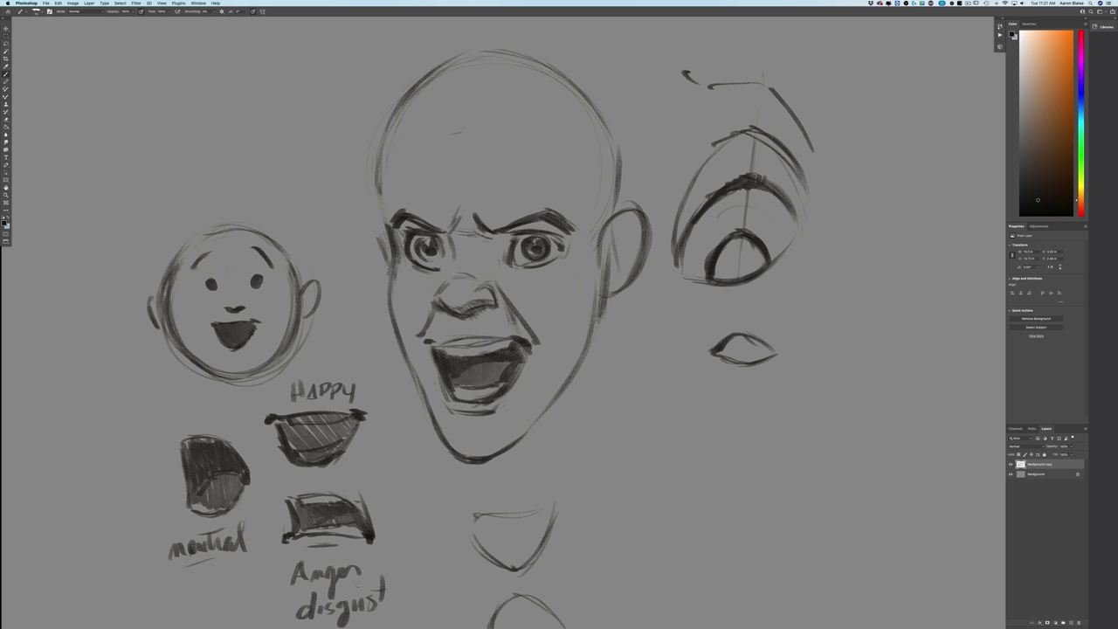
# Erase the large head's angry eyebrows and redraw them lower, pressing onto the upper eyelids and pinched together above the nose
pyautogui.moveTo(543, 215)
pyautogui.mouseDown()
pyautogui.moveTo(502, 204)
pyautogui.moveTo(483, 224)
pyautogui.moveTo(458, 194)
pyautogui.moveTo(483, 217)
pyautogui.moveTo(428, 197)
pyautogui.moveTo(435, 225)
pyautogui.moveTo(391, 208)
pyautogui.moveTo(542, 226)
pyautogui.mouseUp()
pyautogui.rightClick(528, 213)
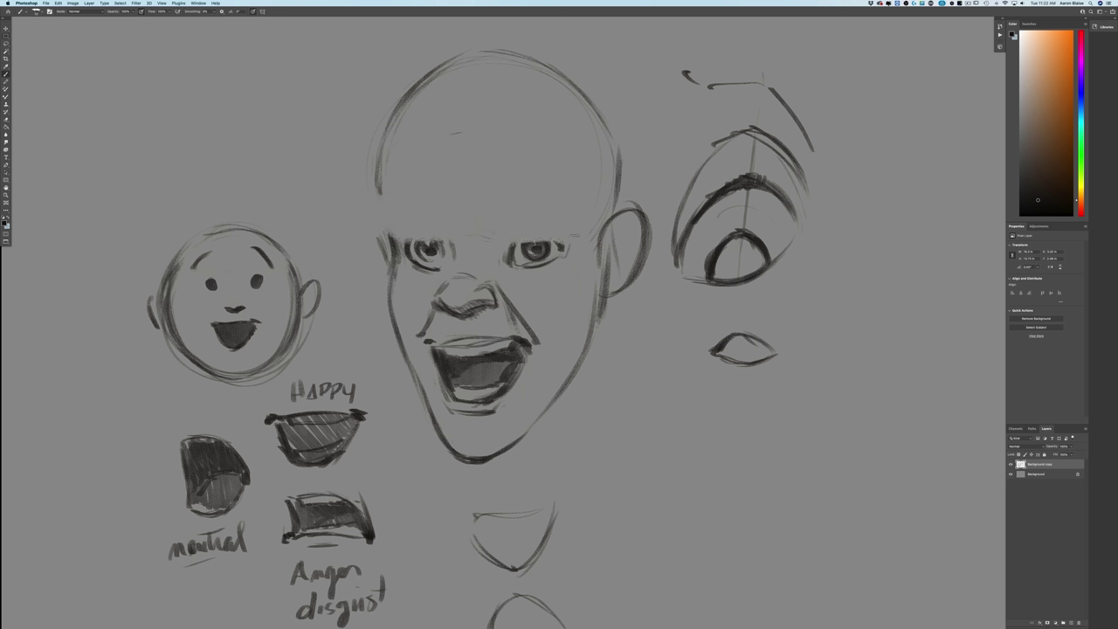
pyautogui.moveTo(558, 230)
pyautogui.mouseDown()
pyautogui.moveTo(578, 236)
pyautogui.moveTo(500, 247)
pyautogui.moveTo(477, 238)
pyautogui.moveTo(503, 252)
pyautogui.moveTo(487, 252)
pyautogui.mouseUp()
pyautogui.moveTo(483, 248)
pyautogui.mouseDown()
pyautogui.moveTo(522, 244)
pyautogui.moveTo(452, 250)
pyautogui.moveTo(452, 236)
pyautogui.moveTo(427, 234)
pyautogui.mouseUp()
pyautogui.moveTo(534, 235); pyautogui.dragTo(569, 224)
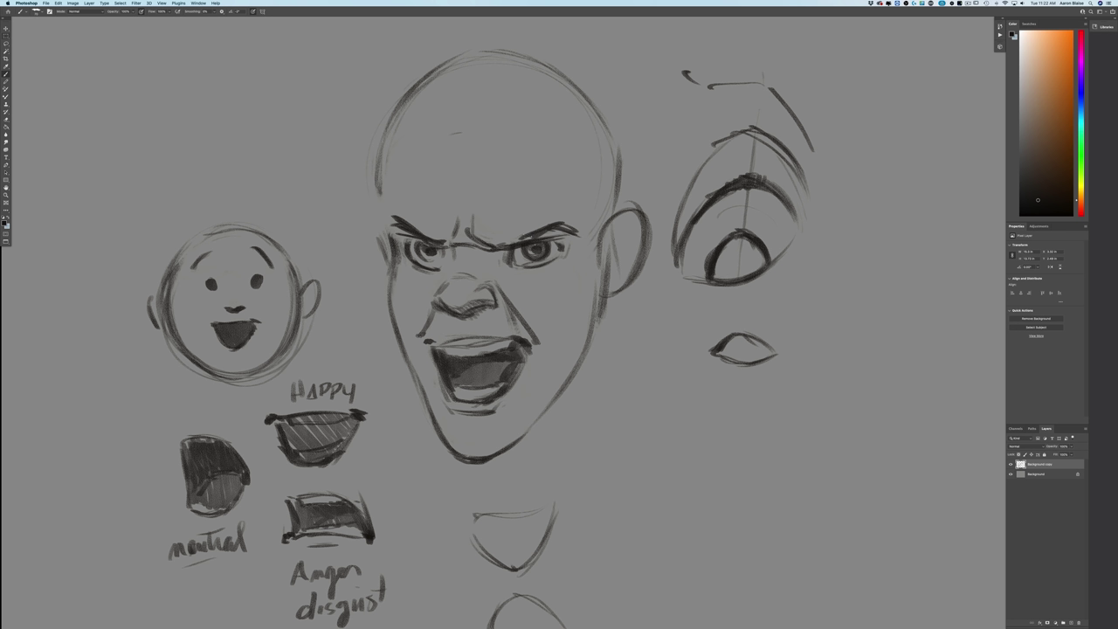
pyautogui.moveTo(410, 236); pyautogui.dragTo(420, 240)
# Draw the brow ridge contour at the large head's temple, add curved forehead wrinkles, and reinforce the angry eyebrows
pyautogui.moveTo(380, 185)
pyautogui.mouseDown()
pyautogui.moveTo(377, 214)
pyautogui.moveTo(395, 250)
pyautogui.mouseUp()
pyautogui.moveTo(531, 182)
pyautogui.mouseDown()
pyautogui.moveTo(487, 202)
pyautogui.moveTo(396, 201)
pyautogui.moveTo(459, 187)
pyautogui.mouseUp()
pyautogui.moveTo(560, 167); pyautogui.dragTo(444, 161)
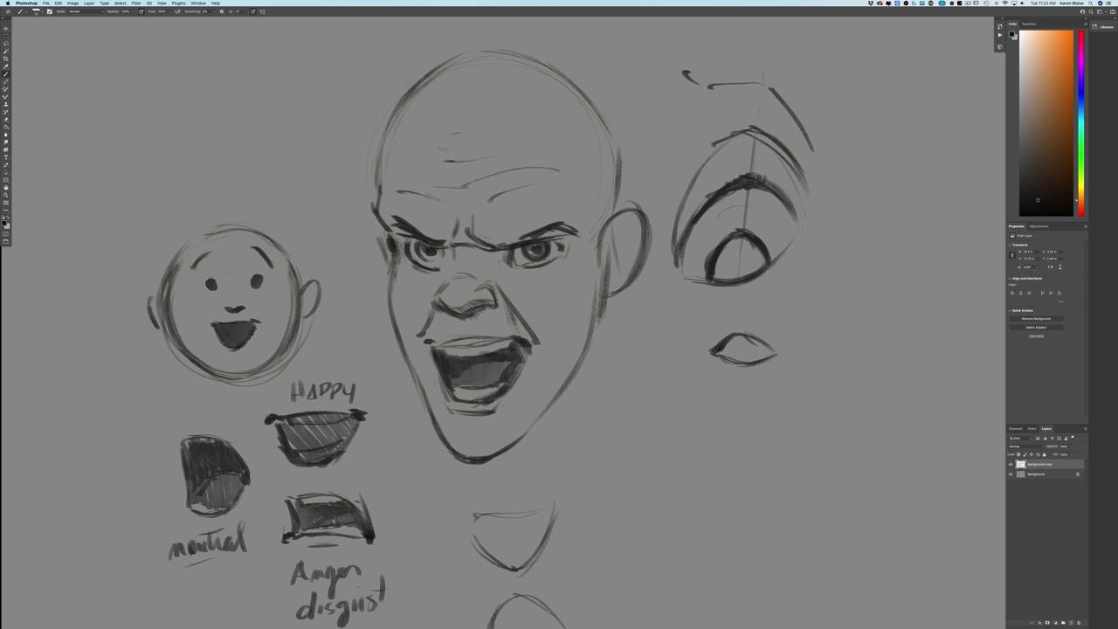
pyautogui.moveTo(472, 237)
pyautogui.mouseDown()
pyautogui.moveTo(498, 253)
pyautogui.moveTo(515, 246)
pyautogui.moveTo(484, 259)
pyautogui.moveTo(395, 235)
pyautogui.mouseUp()
pyautogui.moveTo(539, 240); pyautogui.dragTo(565, 235)
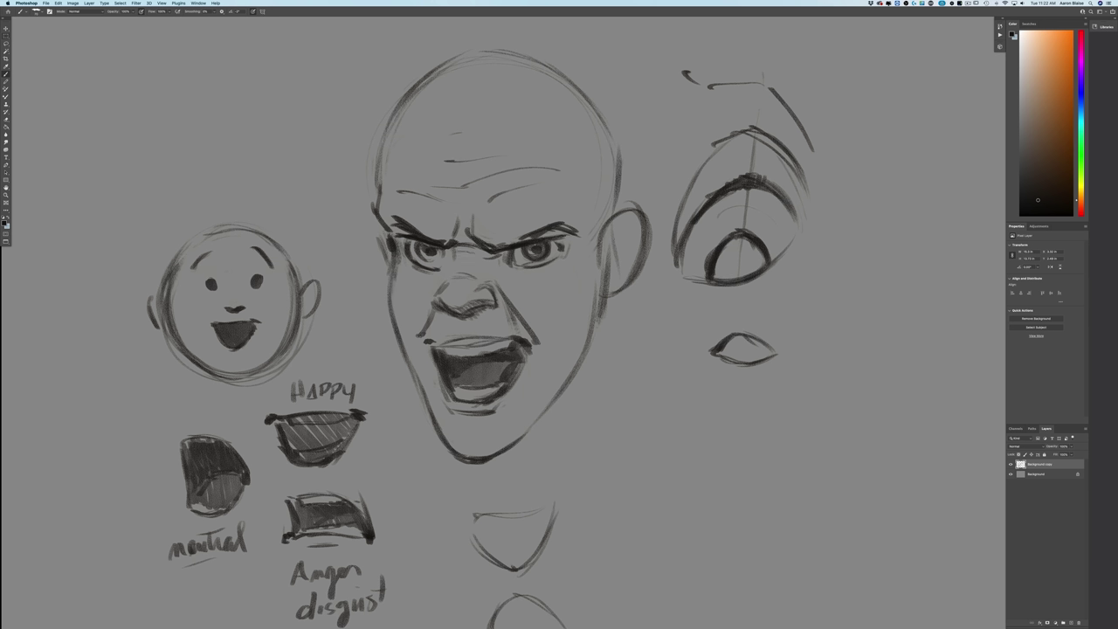
# Add a crease along the large head's nose bridge and darken the eyes in the shadow beneath the eyebrows
pyautogui.moveTo(456, 252)
pyautogui.mouseDown()
pyautogui.moveTo(478, 254)
pyautogui.moveTo(459, 253)
pyautogui.moveTo(470, 236)
pyautogui.moveTo(490, 250)
pyautogui.moveTo(473, 216)
pyautogui.moveTo(452, 242)
pyautogui.moveTo(487, 257)
pyautogui.moveTo(449, 253)
pyautogui.moveTo(483, 257)
pyautogui.moveTo(453, 274)
pyautogui.mouseUp()
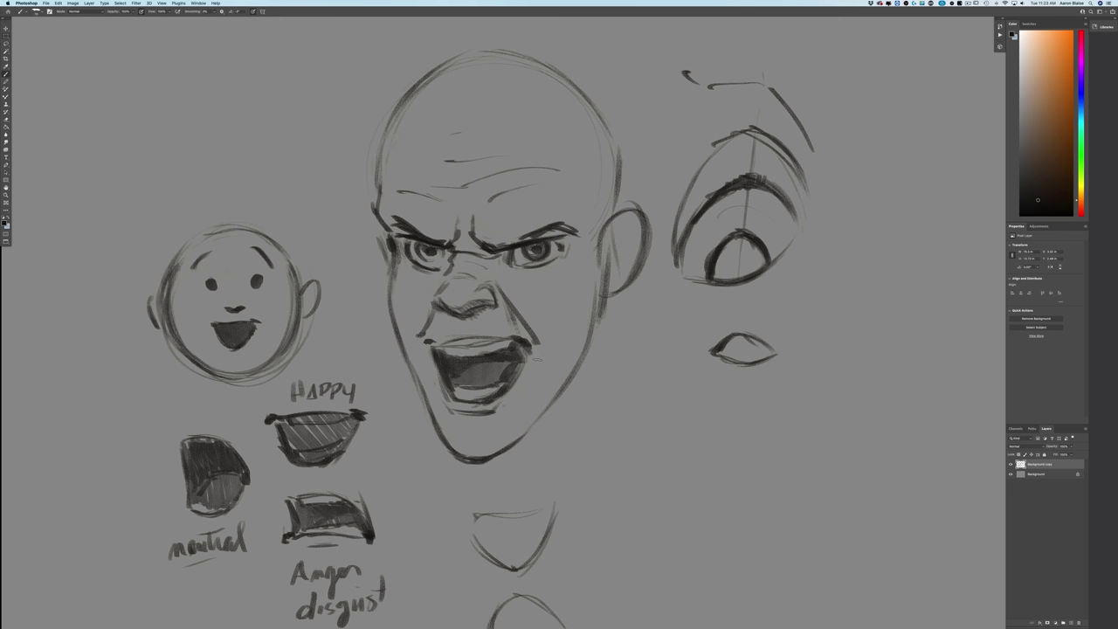
pyautogui.moveTo(416, 254); pyautogui.dragTo(432, 260)
pyautogui.click(262, 11)
pyautogui.click(254, 12)
pyautogui.click(253, 12)
pyautogui.moveTo(580, 236)
pyautogui.mouseDown()
pyautogui.moveTo(486, 259)
pyautogui.moveTo(466, 237)
pyautogui.moveTo(442, 251)
pyautogui.moveTo(400, 240)
pyautogui.mouseUp()
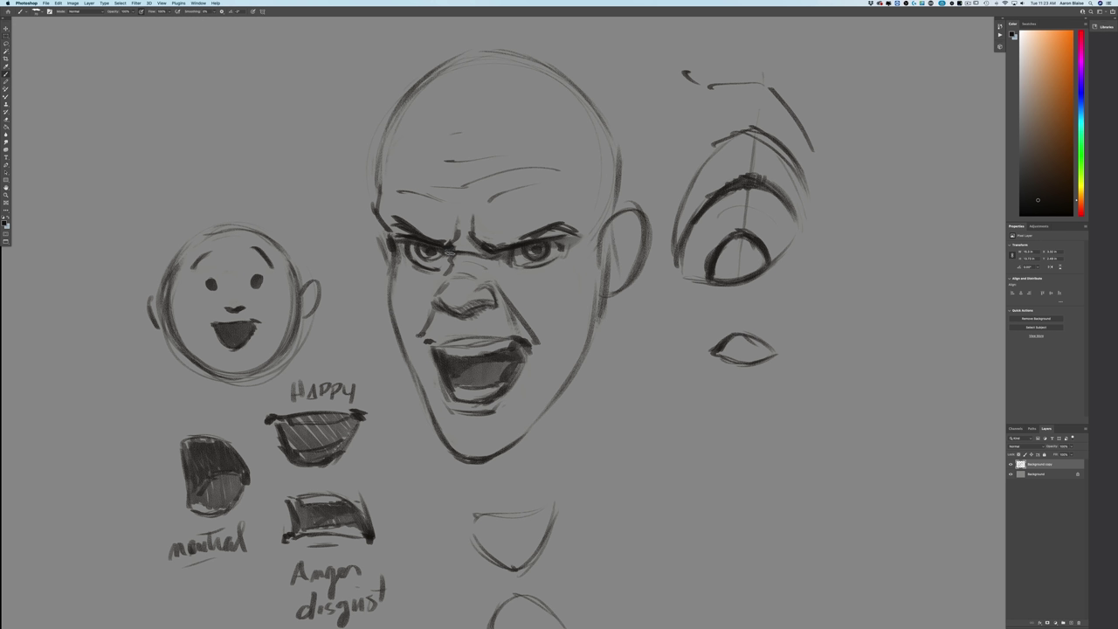
pyautogui.moveTo(451, 252)
pyautogui.mouseDown()
pyautogui.moveTo(480, 252)
pyautogui.moveTo(396, 244)
pyautogui.mouseUp()
pyautogui.moveTo(500, 342); pyautogui.dragTo(438, 347)
pyautogui.press('super+minus')
pyautogui.press('super+minus')
pyautogui.press('super+plus')
pyautogui.press('super+plus')
# Reinforce the large head's cheek contour, then replace the open smiling mouth with a closed, downturned line
pyautogui.moveTo(395, 254); pyautogui.dragTo(387, 314)
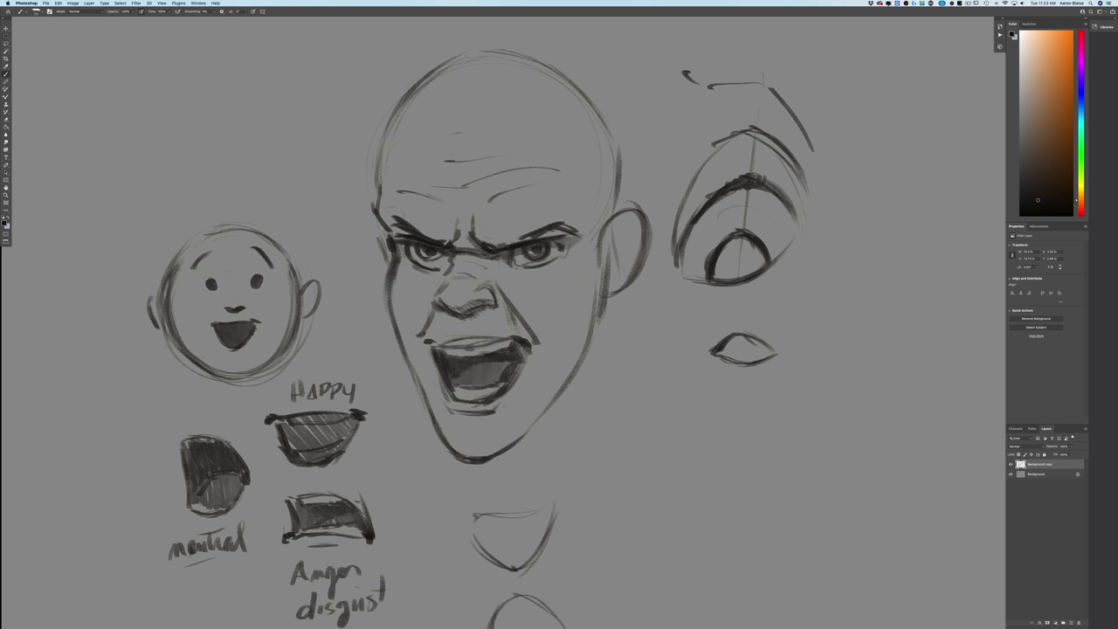
pyautogui.moveTo(527, 339)
pyautogui.mouseDown()
pyautogui.moveTo(486, 371)
pyautogui.moveTo(432, 339)
pyautogui.moveTo(449, 402)
pyautogui.mouseUp()
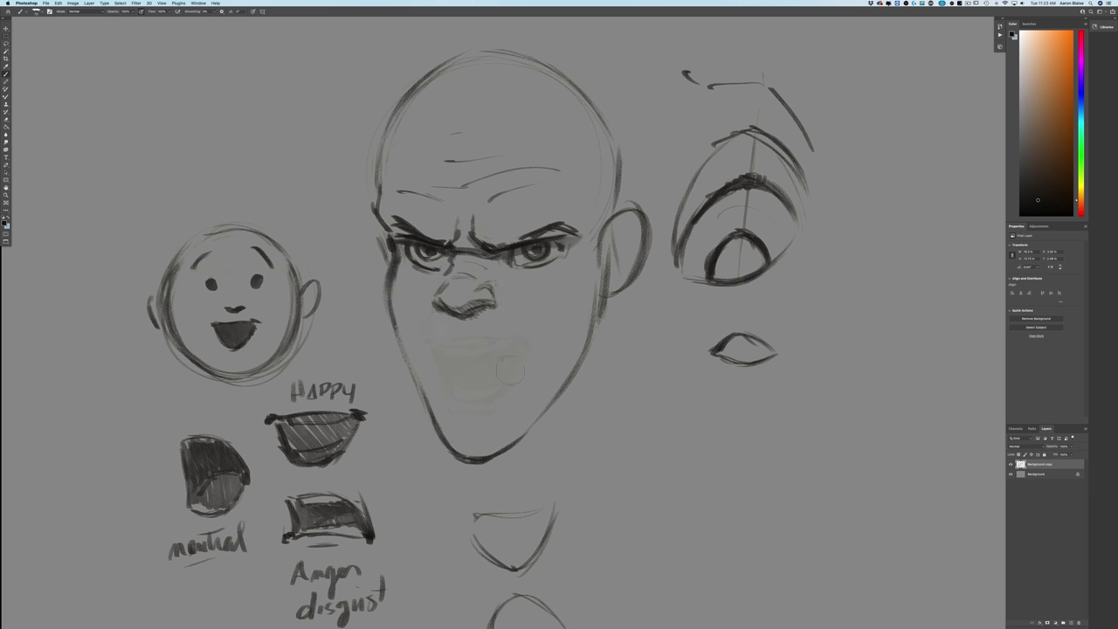
pyautogui.moveTo(468, 340)
pyautogui.mouseDown()
pyautogui.moveTo(442, 352)
pyautogui.moveTo(480, 337)
pyautogui.moveTo(456, 350)
pyautogui.moveTo(482, 339)
pyautogui.moveTo(523, 362)
pyautogui.moveTo(485, 340)
pyautogui.moveTo(432, 358)
pyautogui.moveTo(492, 340)
pyautogui.moveTo(522, 361)
pyautogui.mouseUp()
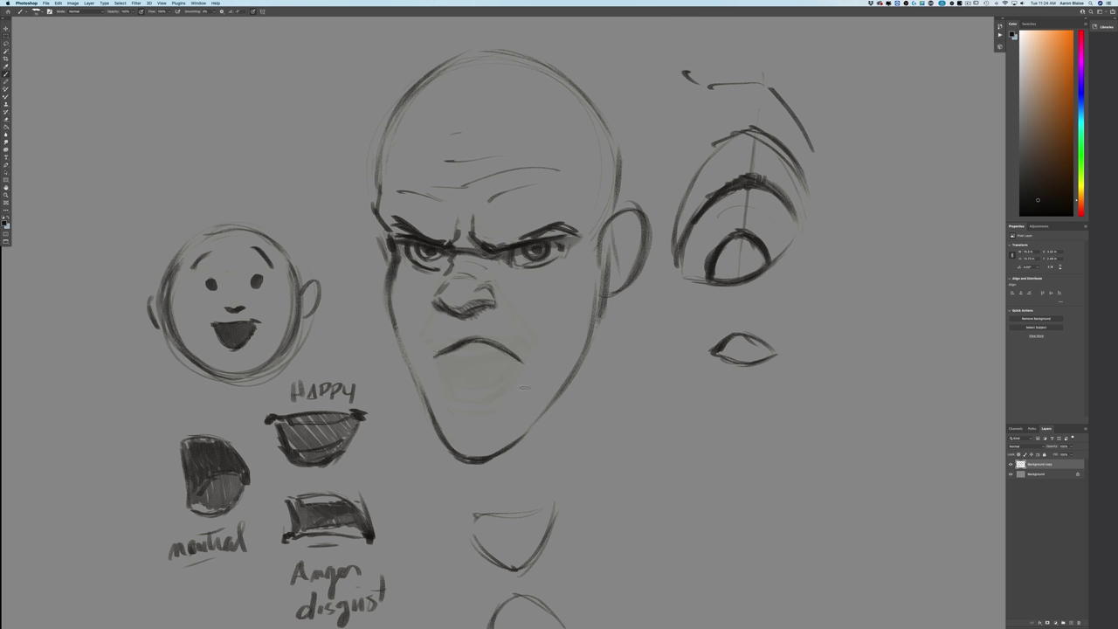
# Erase the large head's long jaw and chin and redraw them shorter, with fuller cheeks tapering to a raised chin
pyautogui.moveTo(390, 295)
pyautogui.mouseDown()
pyautogui.moveTo(402, 360)
pyautogui.moveTo(448, 449)
pyautogui.moveTo(512, 443)
pyautogui.mouseUp()
pyautogui.moveTo(611, 316); pyautogui.dragTo(601, 266)
pyautogui.moveTo(501, 456); pyautogui.dragTo(492, 448)
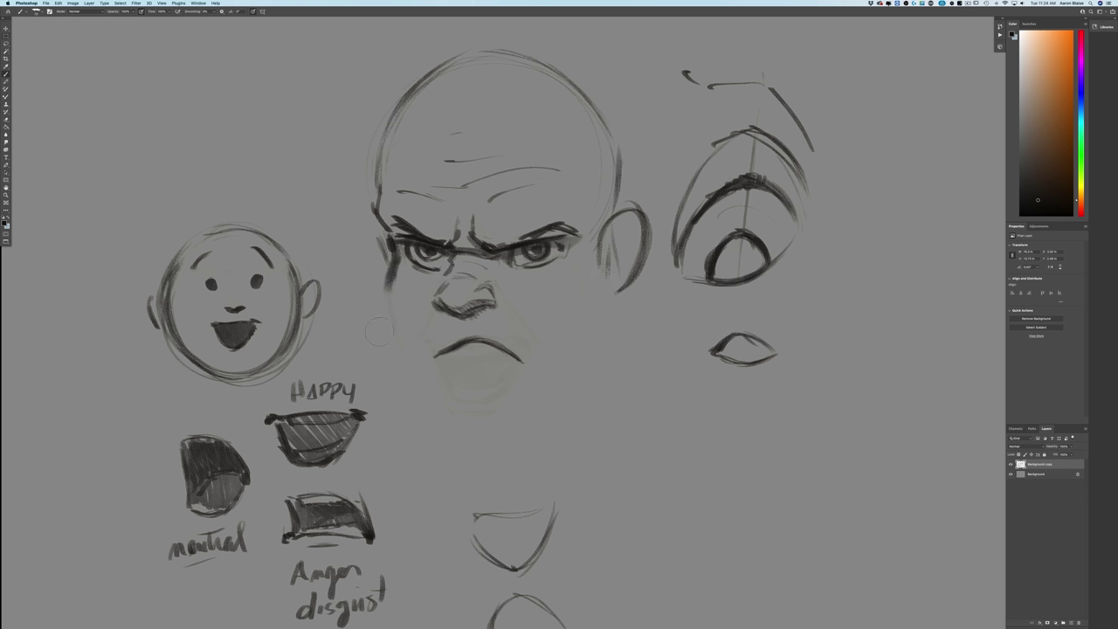
pyautogui.moveTo(389, 279); pyautogui.dragTo(463, 419)
pyautogui.moveTo(602, 262); pyautogui.dragTo(513, 410)
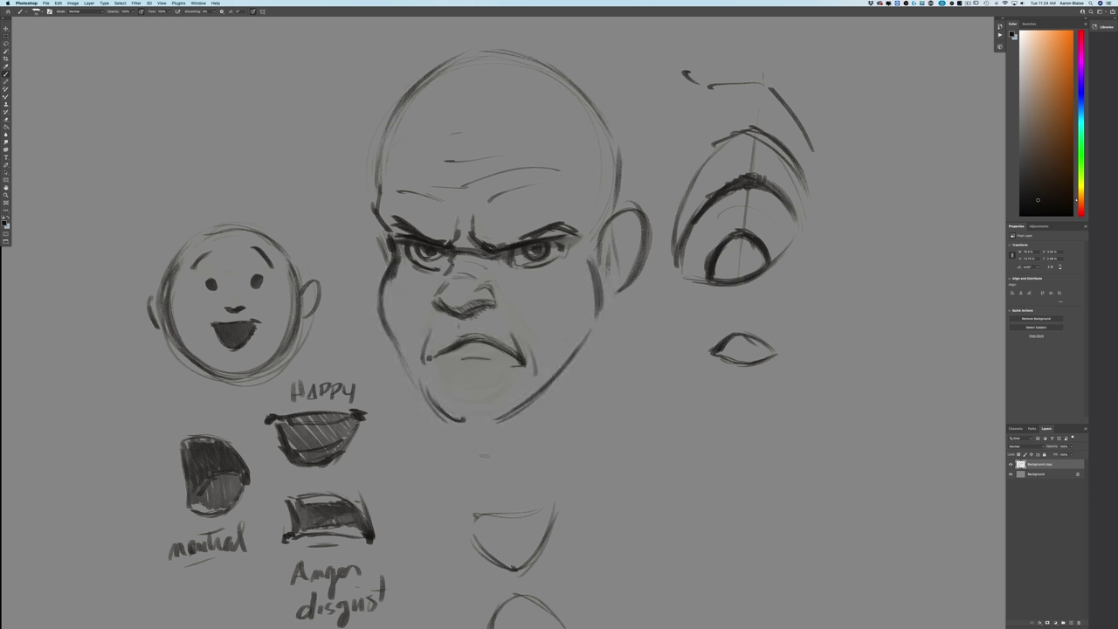
pyautogui.moveTo(389, 340); pyautogui.dragTo(458, 418)
# Redraw the large head's frowning mouth higher under the nose, with deep folds around its corners and creases below the lip
pyautogui.moveTo(476, 373)
pyautogui.mouseDown()
pyautogui.moveTo(489, 347)
pyautogui.moveTo(427, 354)
pyautogui.moveTo(534, 363)
pyautogui.moveTo(514, 365)
pyautogui.mouseUp()
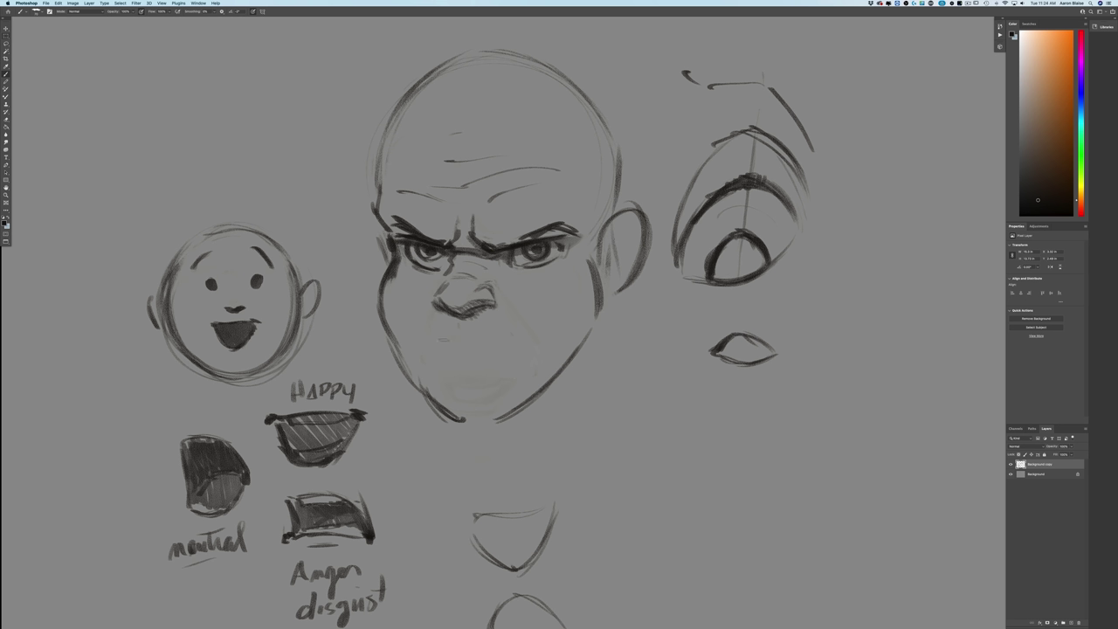
pyautogui.moveTo(428, 352)
pyautogui.mouseDown()
pyautogui.moveTo(469, 336)
pyautogui.moveTo(525, 359)
pyautogui.moveTo(477, 353)
pyautogui.mouseUp()
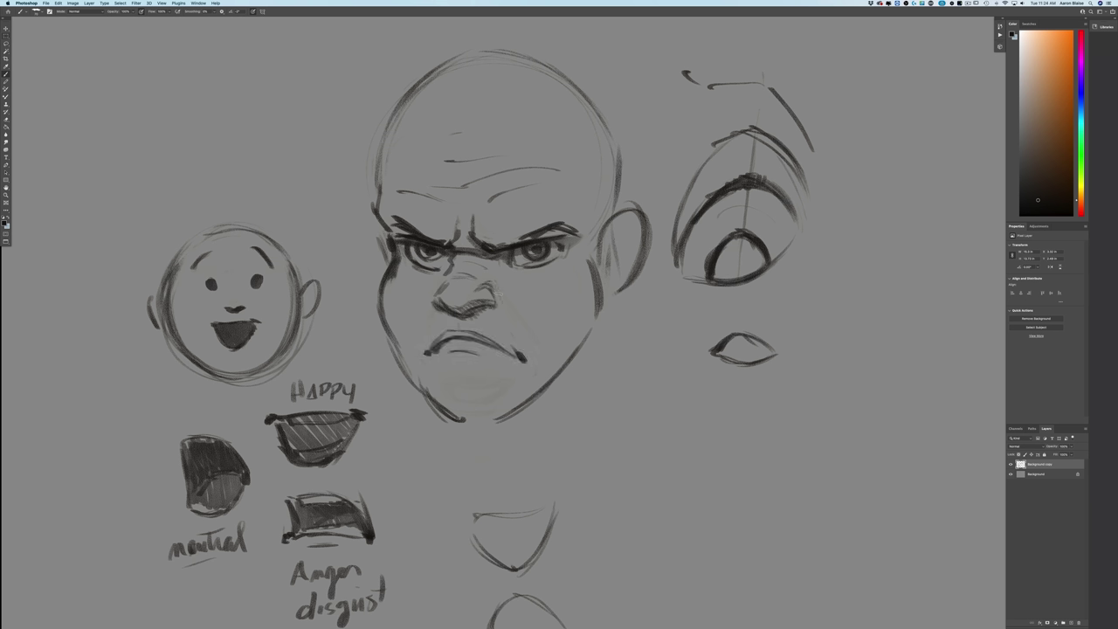
pyautogui.moveTo(496, 291); pyautogui.dragTo(519, 344)
pyautogui.moveTo(429, 311); pyautogui.dragTo(426, 332)
pyautogui.moveTo(536, 347); pyautogui.dragTo(529, 373)
pyautogui.moveTo(420, 336)
pyautogui.mouseDown()
pyautogui.moveTo(415, 361)
pyautogui.moveTo(427, 355)
pyautogui.moveTo(422, 384)
pyautogui.moveTo(440, 412)
pyautogui.mouseUp()
pyautogui.moveTo(496, 343); pyautogui.dragTo(436, 341)
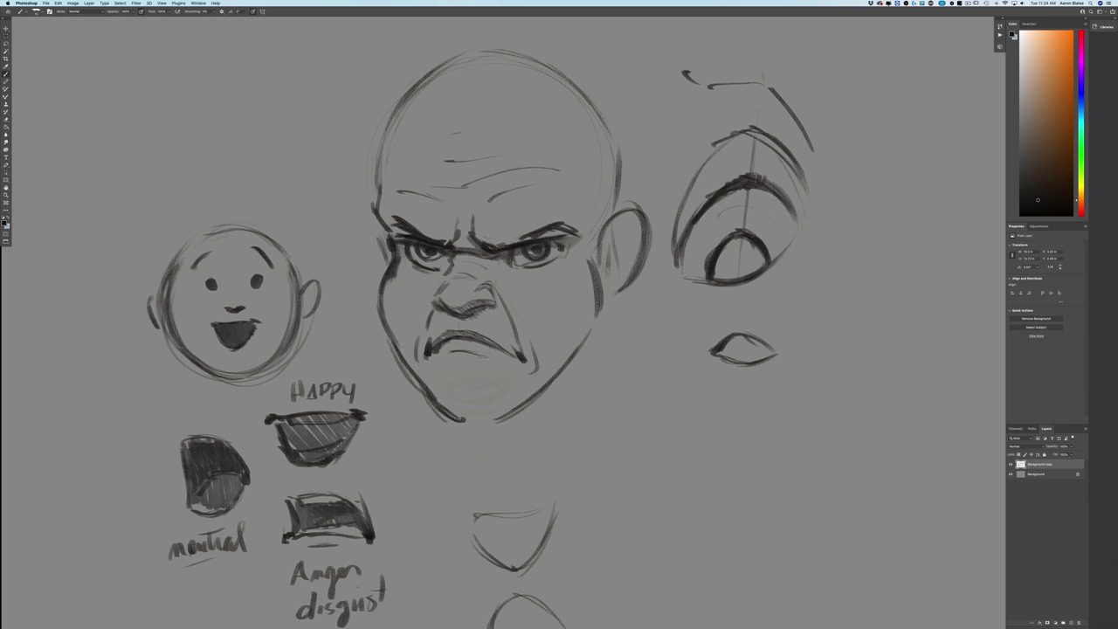
pyautogui.moveTo(490, 372); pyautogui.dragTo(449, 376)
# Erase the large head's nose and redraw it scrunched upward with a shaded base, adding wrinkles across the bridge and beside it
pyautogui.moveTo(425, 270)
pyautogui.mouseDown()
pyautogui.moveTo(485, 302)
pyautogui.moveTo(442, 295)
pyautogui.moveTo(454, 312)
pyautogui.mouseUp()
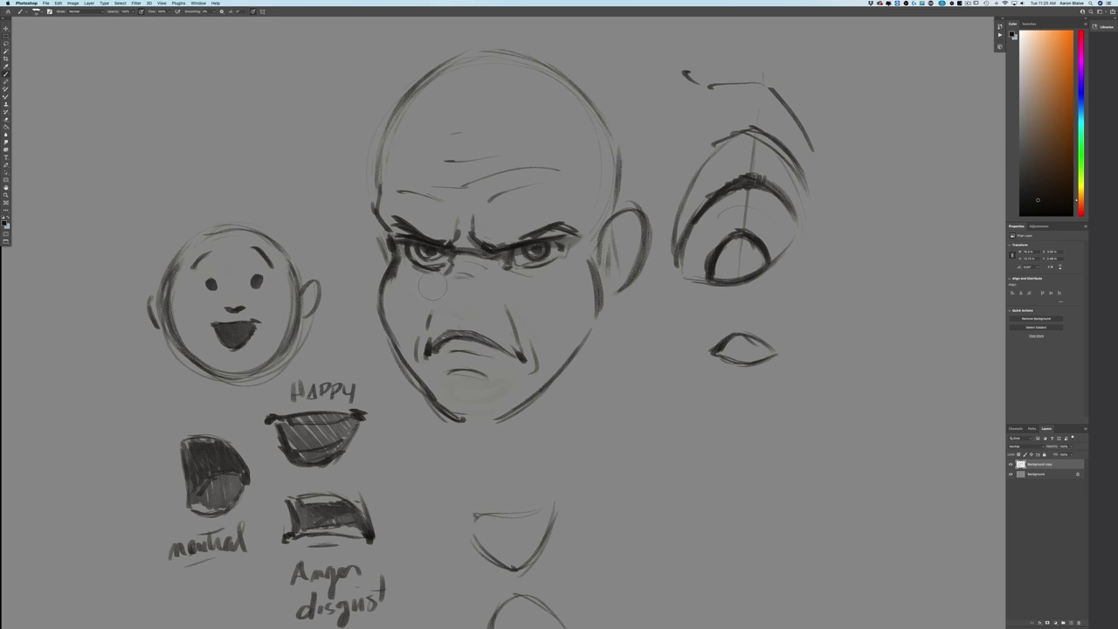
pyautogui.moveTo(450, 271)
pyautogui.mouseDown()
pyautogui.moveTo(508, 296)
pyautogui.moveTo(468, 307)
pyautogui.moveTo(434, 285)
pyautogui.moveTo(464, 313)
pyautogui.moveTo(497, 298)
pyautogui.moveTo(469, 301)
pyautogui.mouseUp()
pyautogui.moveTo(471, 300)
pyautogui.mouseDown()
pyautogui.moveTo(497, 298)
pyautogui.moveTo(478, 301)
pyautogui.moveTo(510, 279)
pyautogui.mouseUp()
pyautogui.moveTo(508, 278)
pyautogui.mouseDown()
pyautogui.moveTo(527, 293)
pyautogui.moveTo(538, 281)
pyautogui.mouseUp()
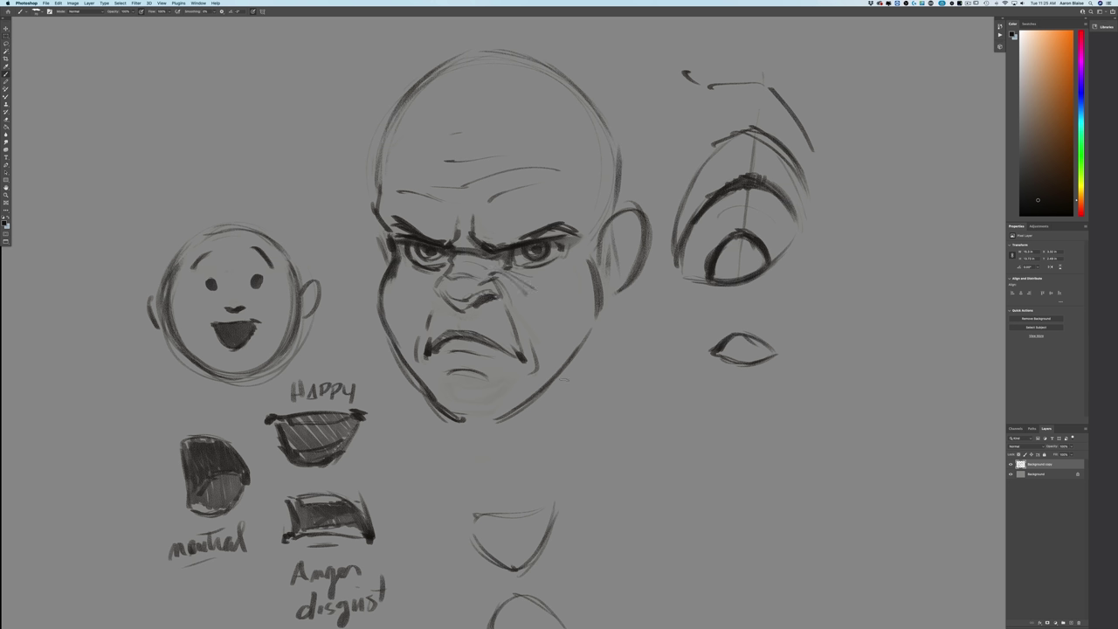
pyautogui.moveTo(420, 275); pyautogui.dragTo(464, 308)
pyautogui.moveTo(466, 301); pyautogui.dragTo(452, 306)
pyautogui.moveTo(454, 297); pyautogui.dragTo(439, 293)
pyautogui.moveTo(392, 220)
pyautogui.mouseDown()
pyautogui.moveTo(426, 237)
pyautogui.moveTo(440, 264)
pyautogui.mouseUp()
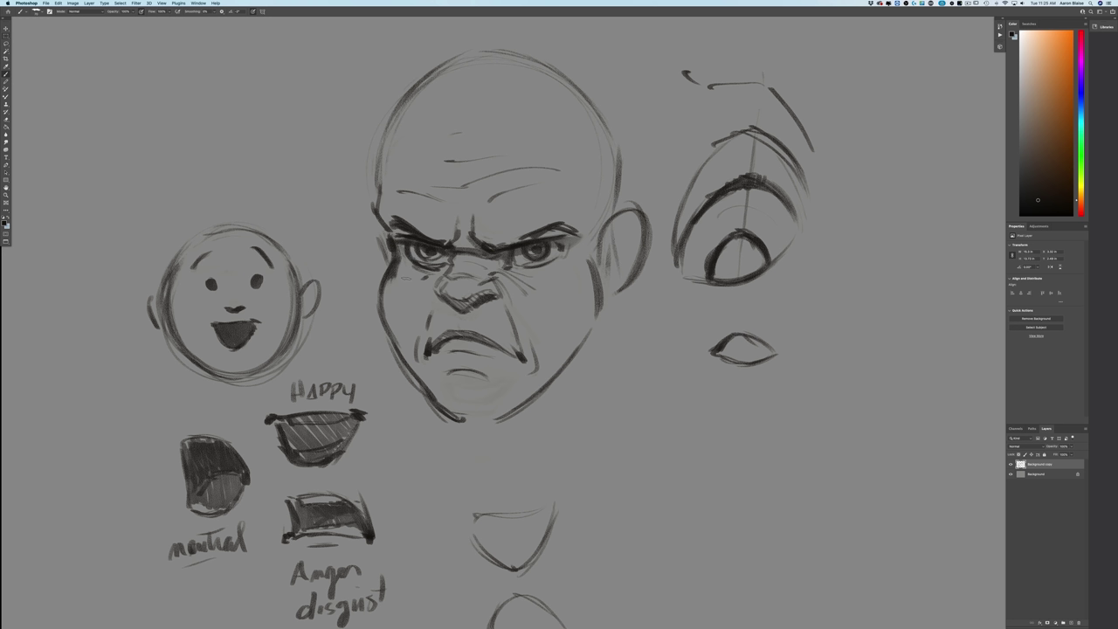
pyautogui.moveTo(456, 275); pyautogui.dragTo(475, 276)
# Sketch curved muzzle lines around the frowning mouth and strengthen the folds running from the nose to its corners
pyautogui.moveTo(520, 336); pyautogui.dragTo(528, 359)
pyautogui.moveTo(444, 319); pyautogui.dragTo(420, 349)
pyautogui.moveTo(506, 293); pyautogui.dragTo(435, 289)
# Thicken the jaw and cheek contours on both sides of the large head and sketch the missing far ear
pyautogui.moveTo(592, 261); pyautogui.dragTo(601, 318)
pyautogui.moveTo(602, 317); pyautogui.dragTo(566, 362)
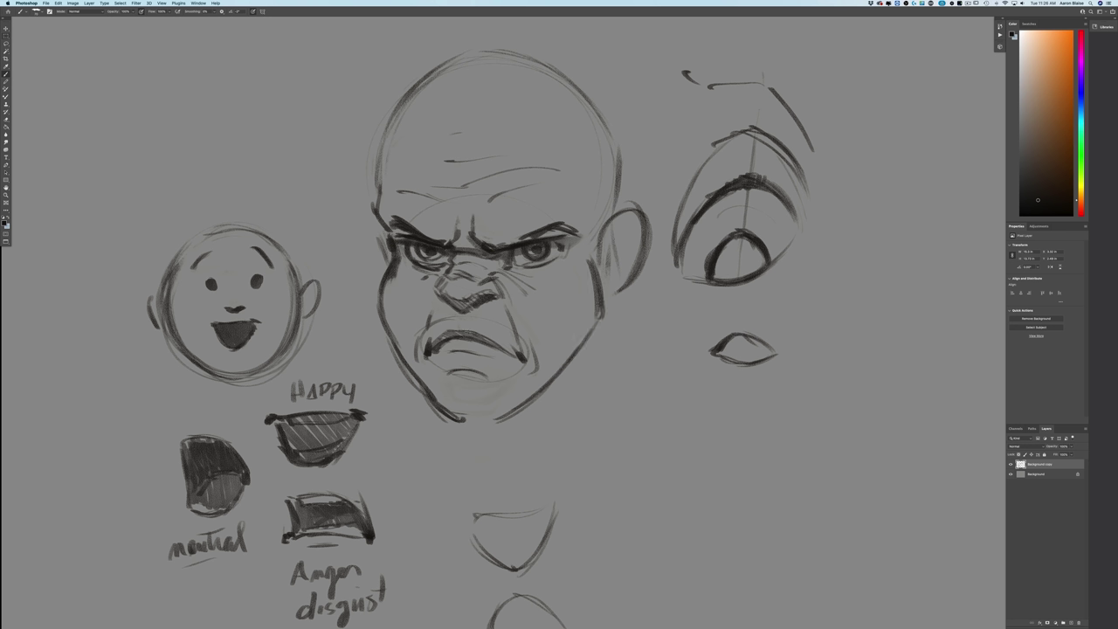
pyautogui.moveTo(380, 267); pyautogui.dragTo(414, 371)
pyautogui.moveTo(433, 407); pyautogui.dragTo(451, 420)
pyautogui.moveTo(367, 242); pyautogui.dragTo(381, 275)
pyautogui.moveTo(378, 233)
pyautogui.mouseDown()
pyautogui.moveTo(367, 227)
pyautogui.moveTo(371, 281)
pyautogui.mouseUp()
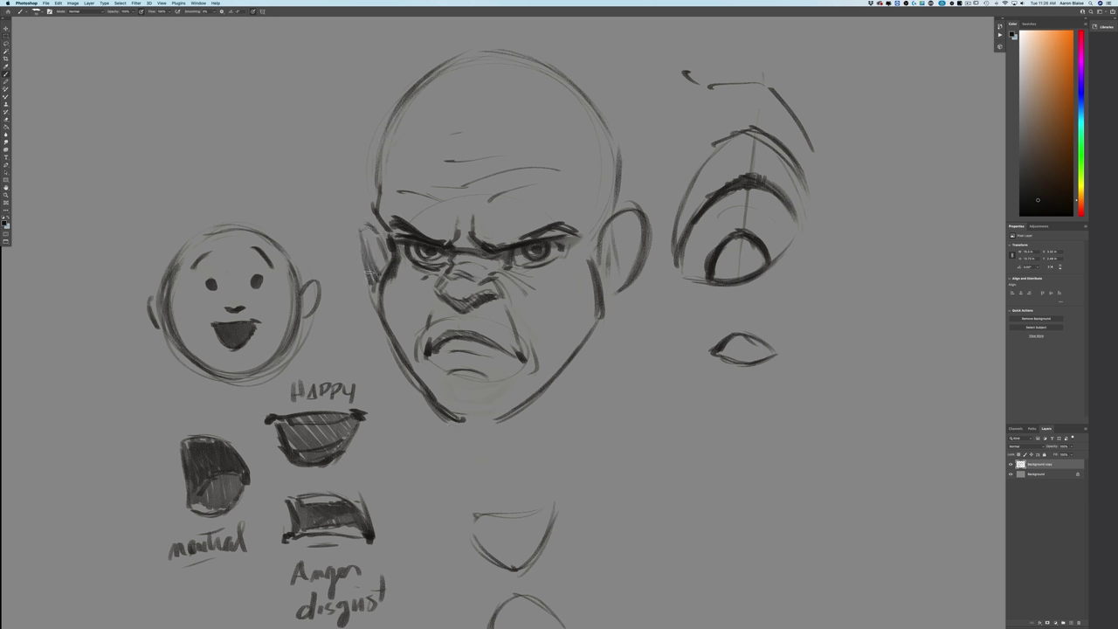